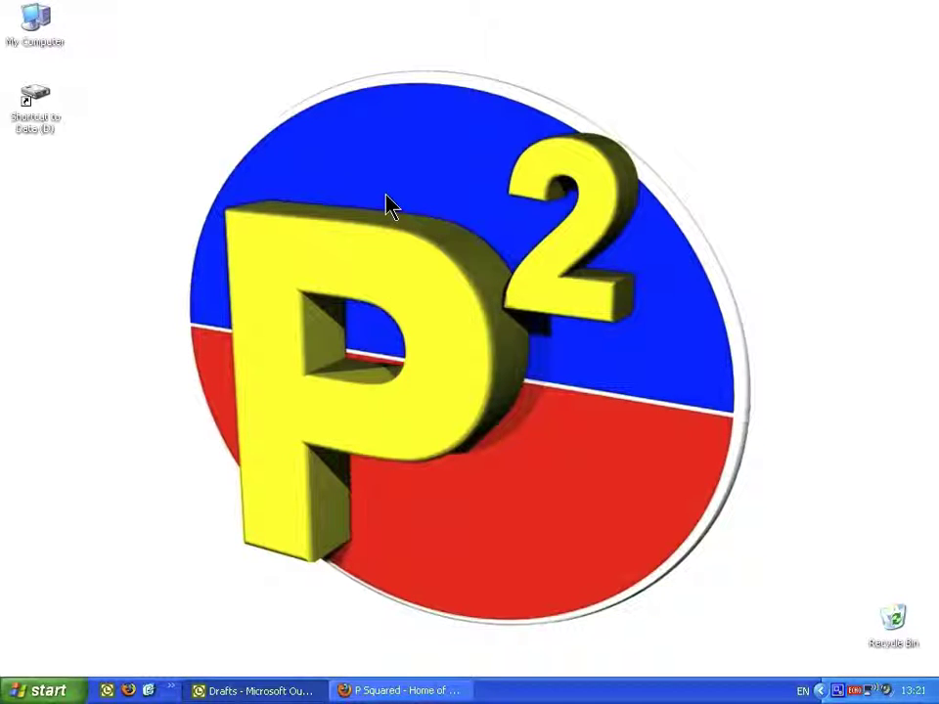
# Step: Restore the minimized Firefox window showing the P Squared homepage from the taskbar
pyautogui.click(404, 691)
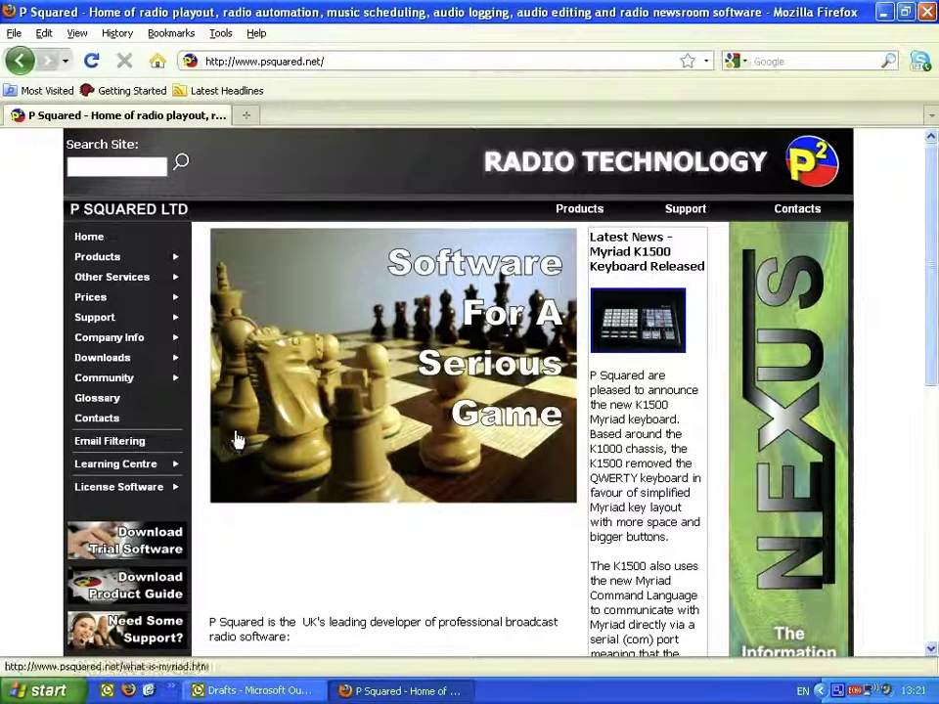
# Step: Open Downloads > Trial Software, scroll through the Request Trial Software form, then minimize Firefox
pyautogui.moveTo(135, 360)
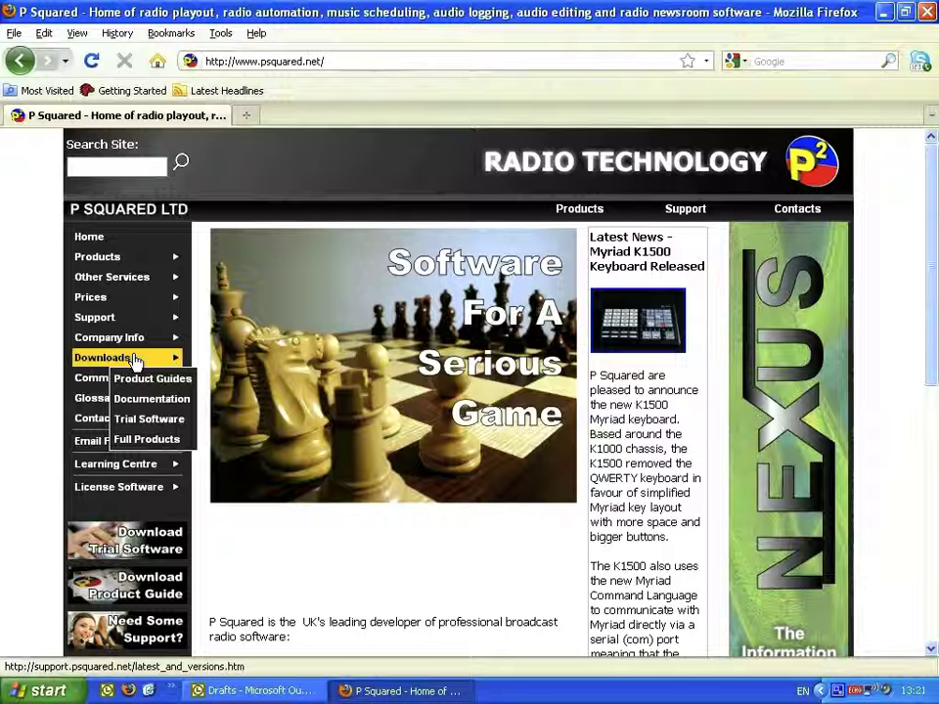
pyautogui.click(164, 430)
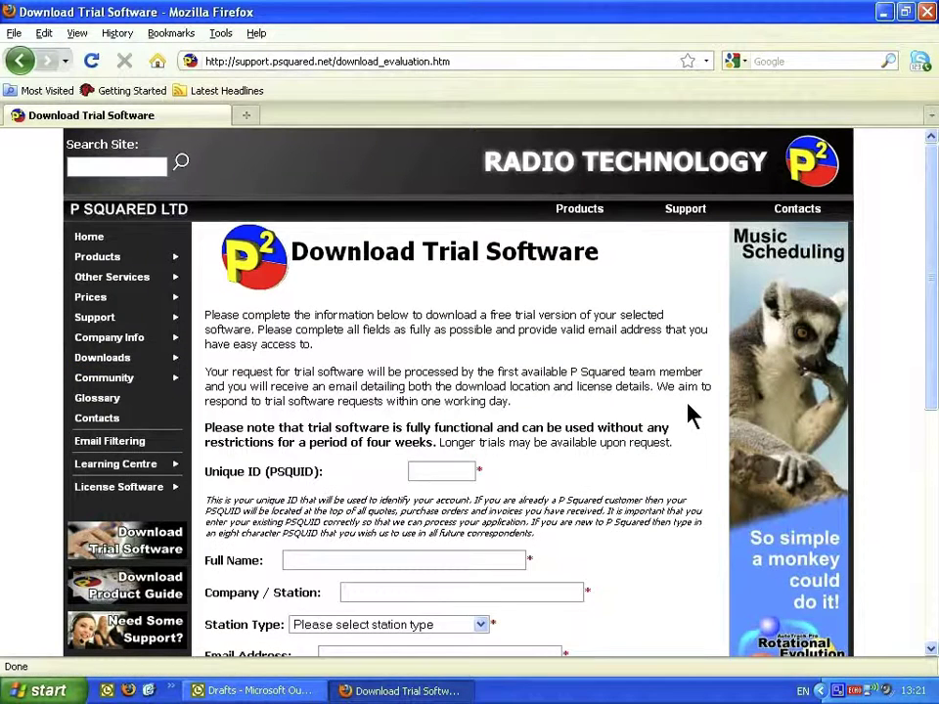
pyautogui.scroll(-1, 691, 416)
pyautogui.scroll(-3, 691, 416)
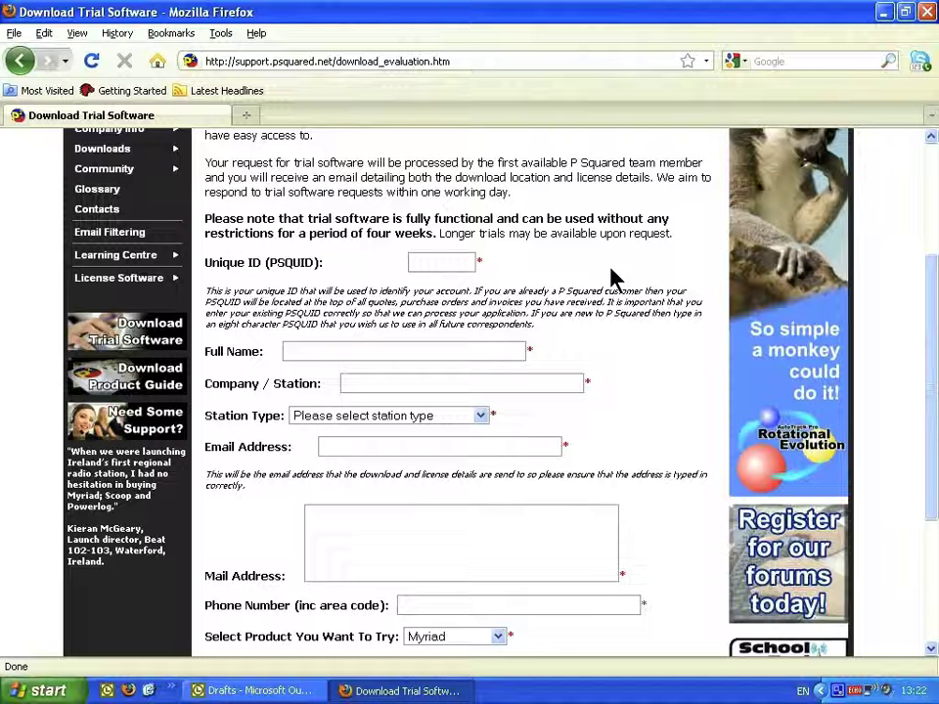
pyautogui.scroll(-2, 611, 278)
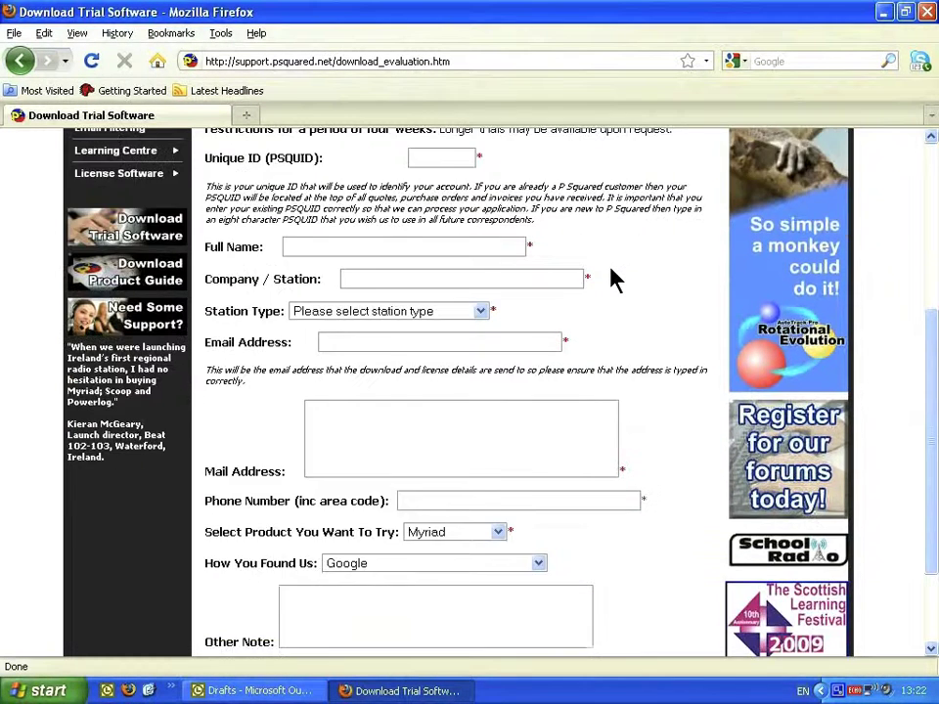
pyautogui.scroll(-1, 611, 279)
pyautogui.scroll(-2, 612, 279)
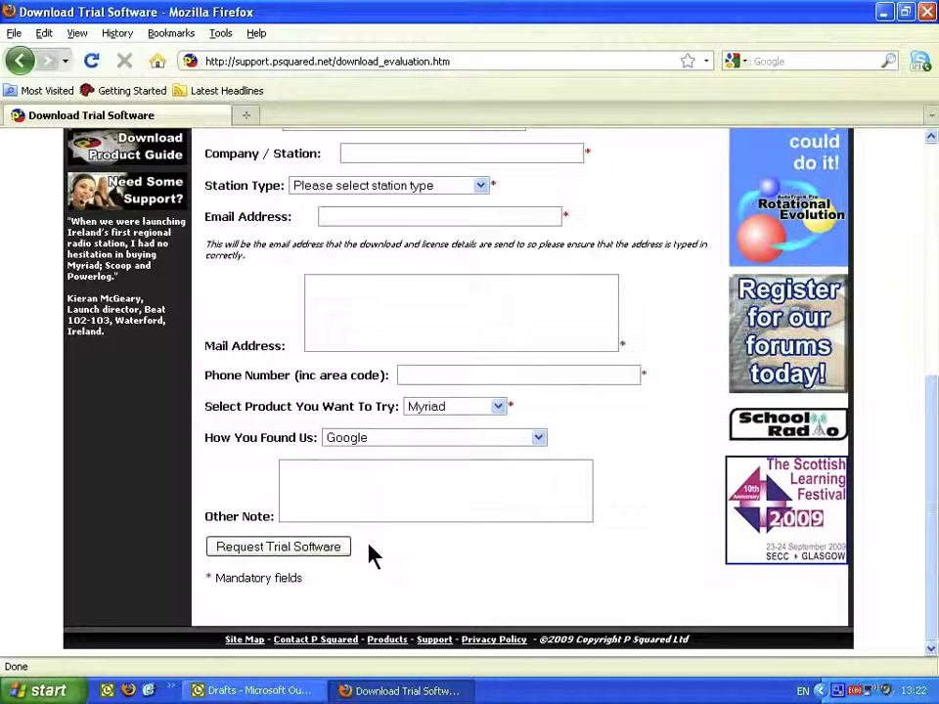
pyautogui.click(382, 693)
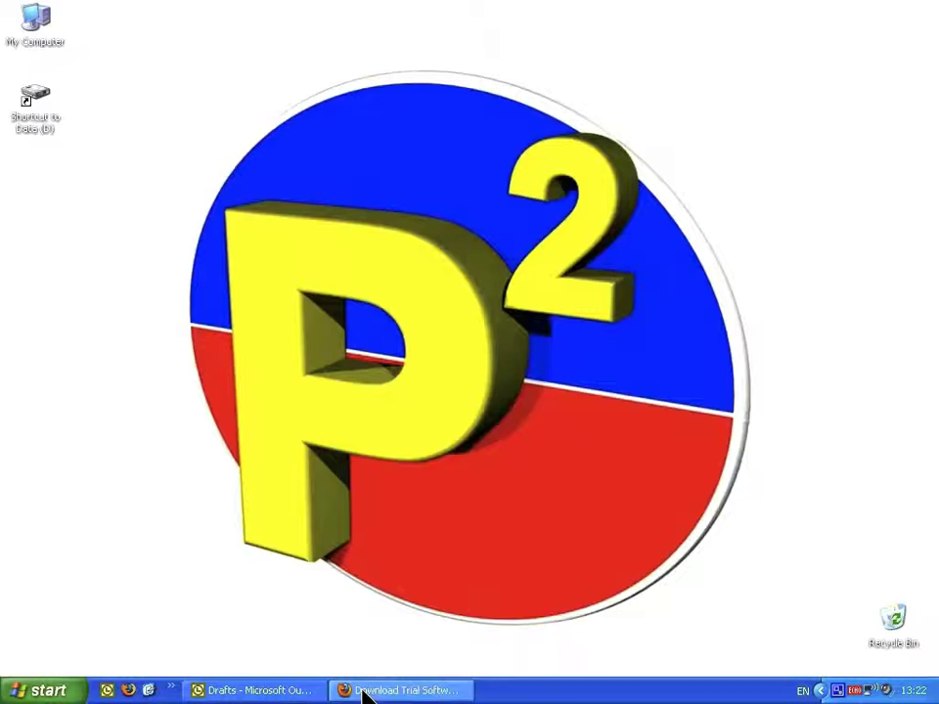
# Step: Review the Outlook draft 'Requested Information about Myriad v3', then return to the Myriad v3.0 Support page
pyautogui.click(319, 677)
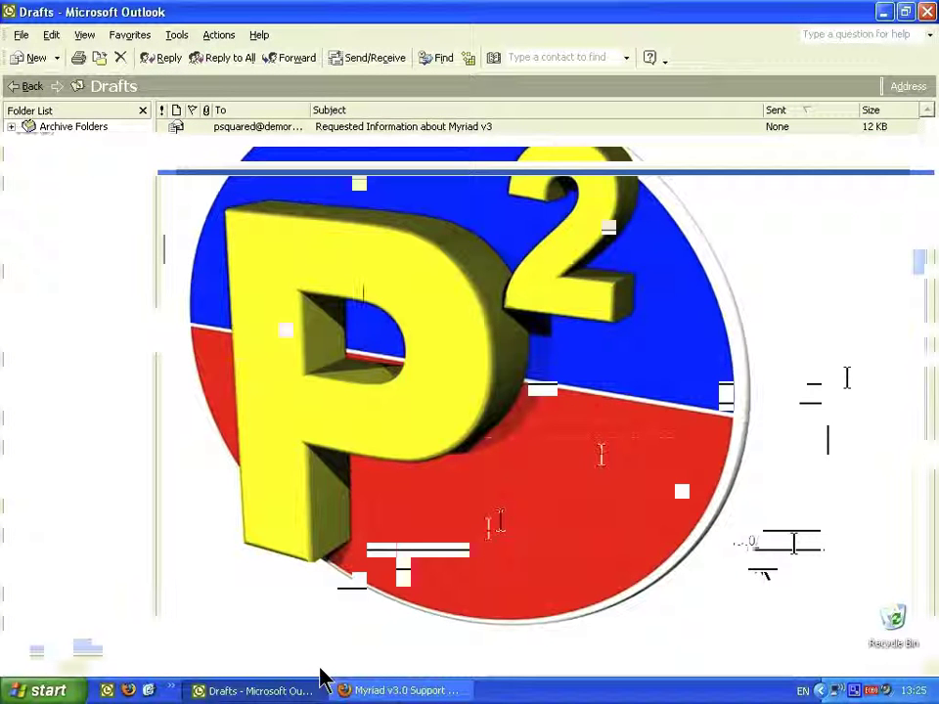
pyautogui.click(394, 690)
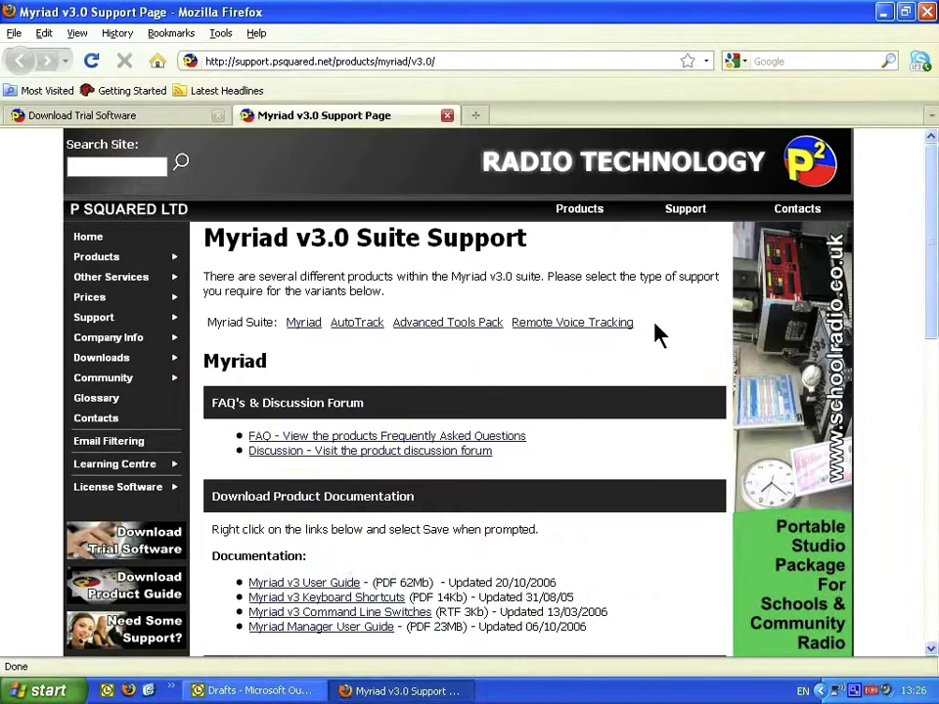
# Step: Go to the v3.5 Download Area and start downloading the v3.5.11 beta installer
pyautogui.scroll(-4, 658, 335)
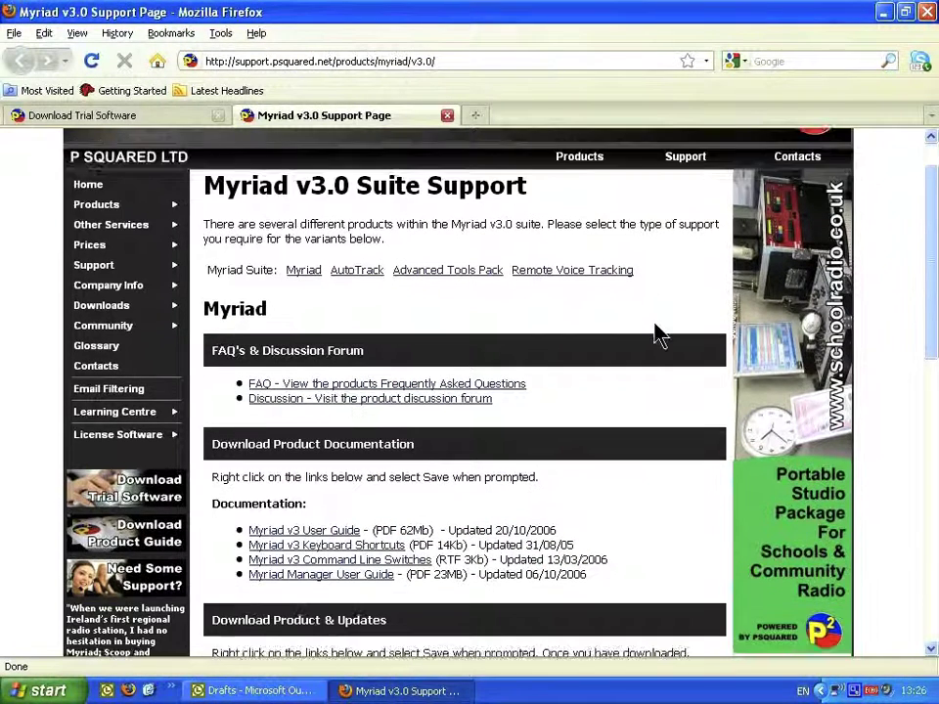
pyautogui.scroll(-3, 657, 335)
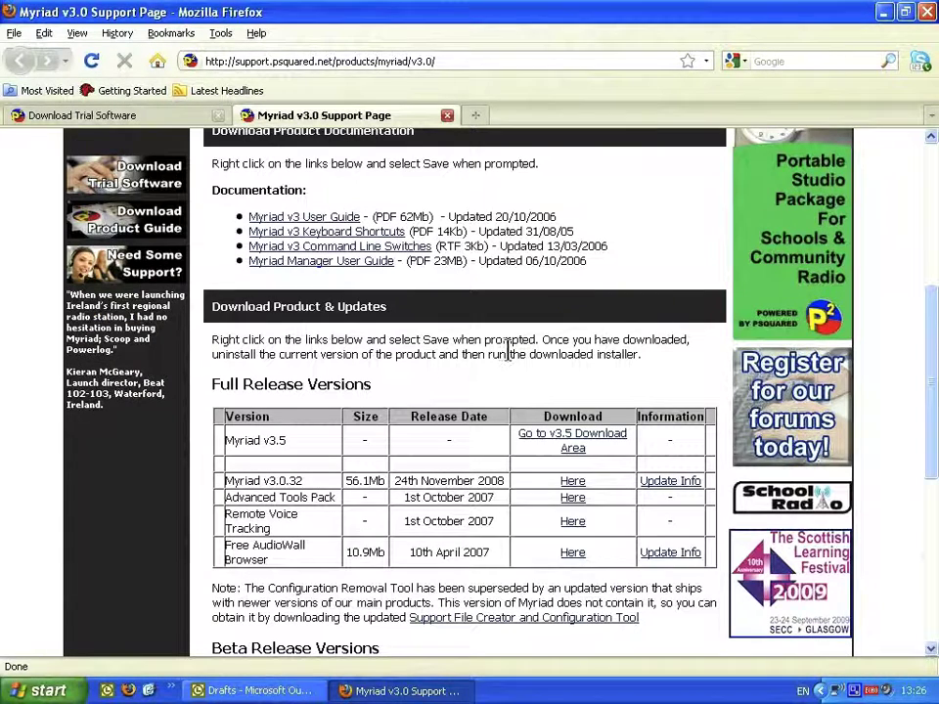
pyautogui.click(587, 440)
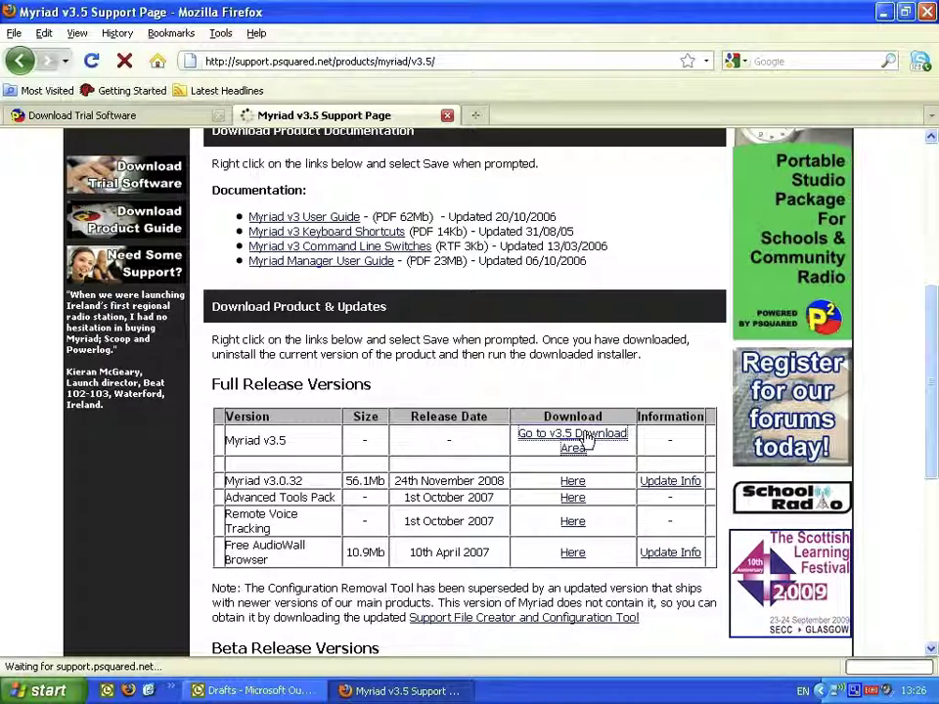
pyautogui.scroll(-3, 597, 372)
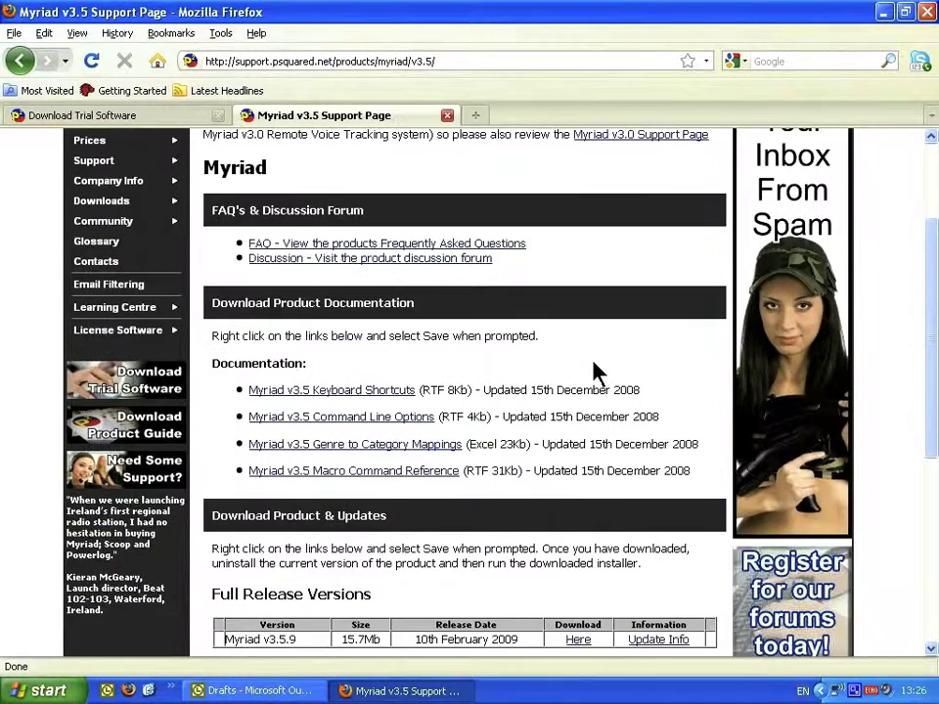
pyautogui.scroll(-4, 595, 370)
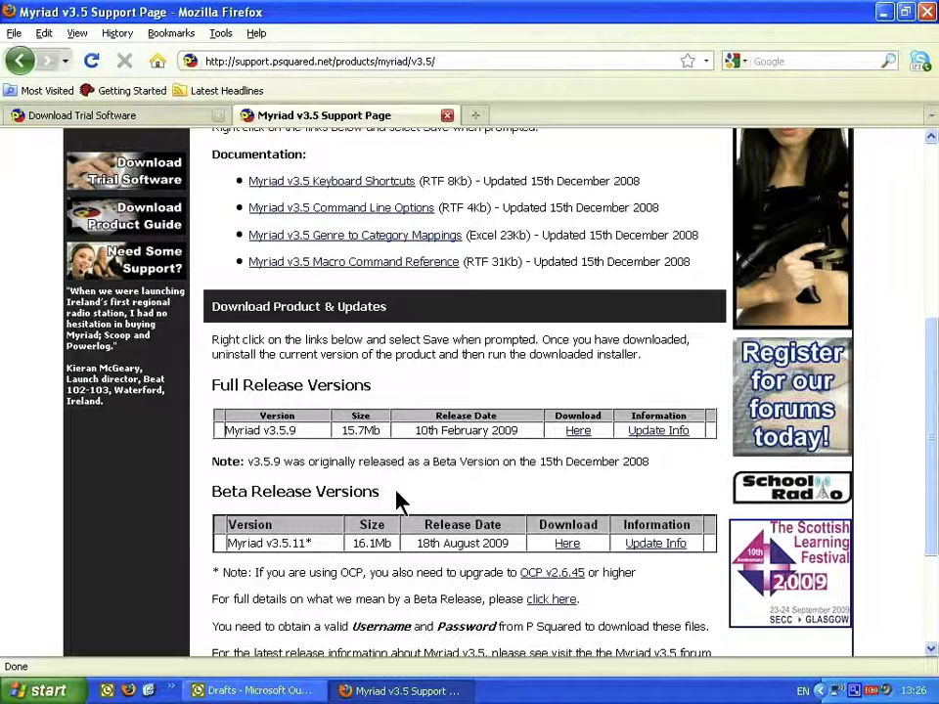
pyautogui.click(569, 545)
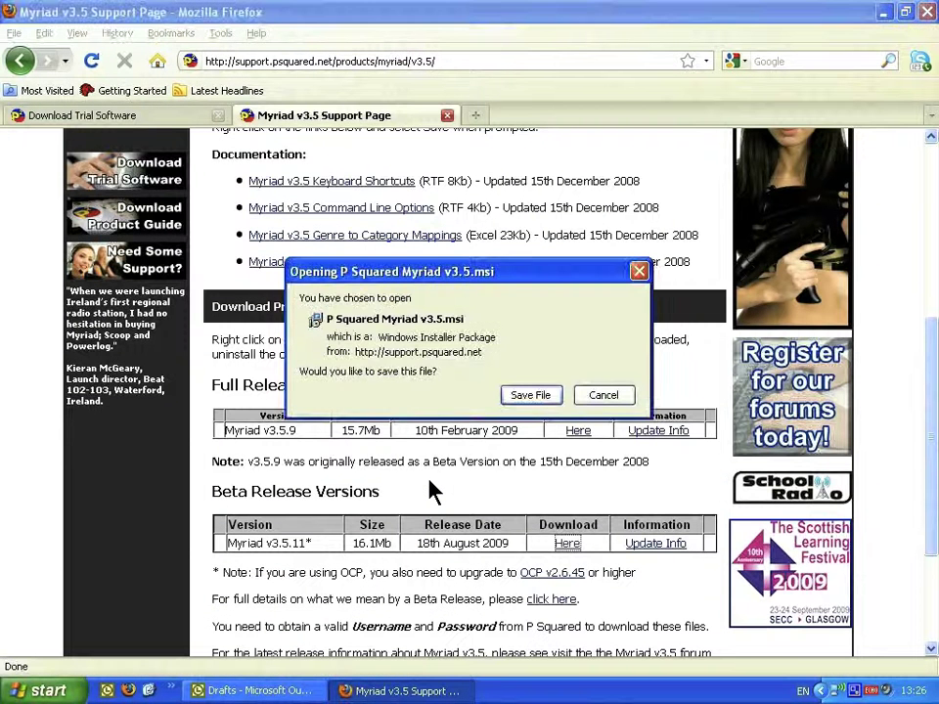
# Step: Save P Squared Myriad v3.5.msi to the desktop and launch the downloaded installer
pyautogui.click(529, 396)
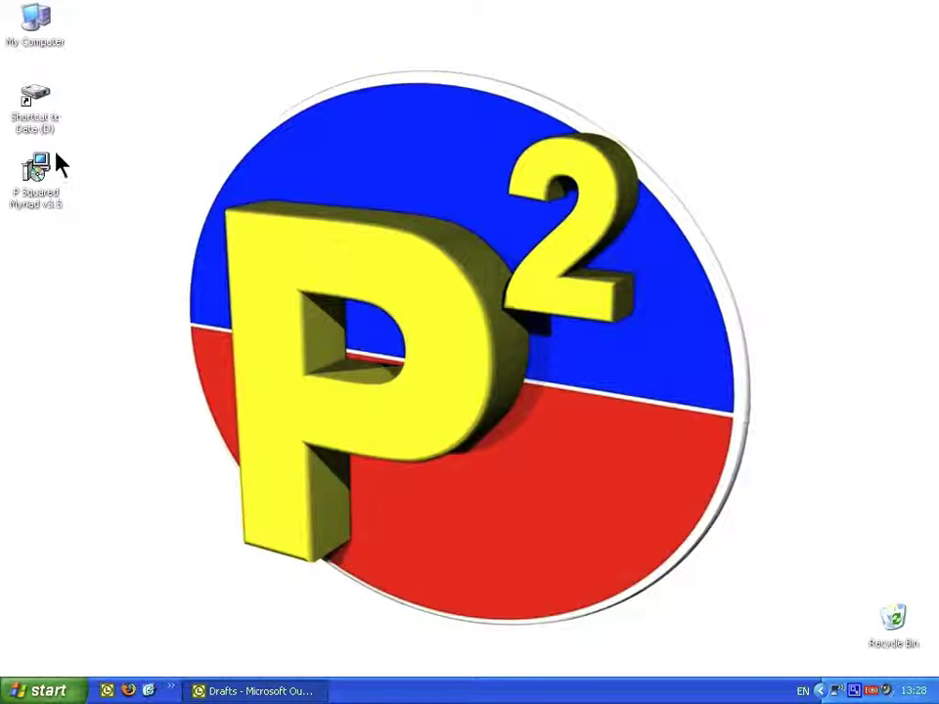
pyautogui.click(39, 172)
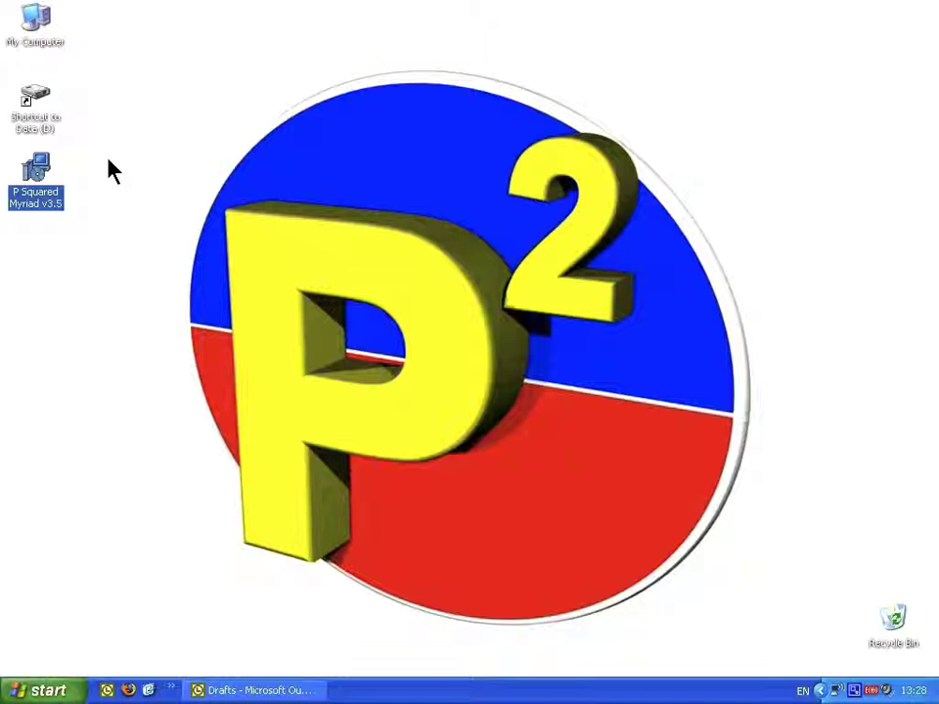
pyautogui.moveTo(41, 171)
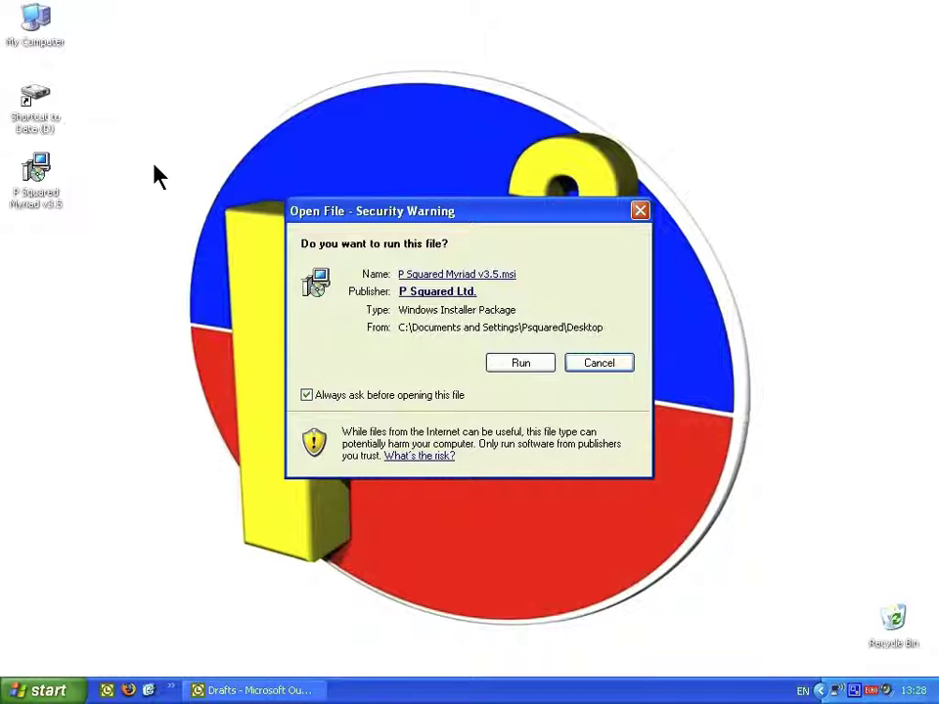
# Step: Allow the installer to run and accept the Myriad v3.5 licence agreement
pyautogui.click(537, 364)
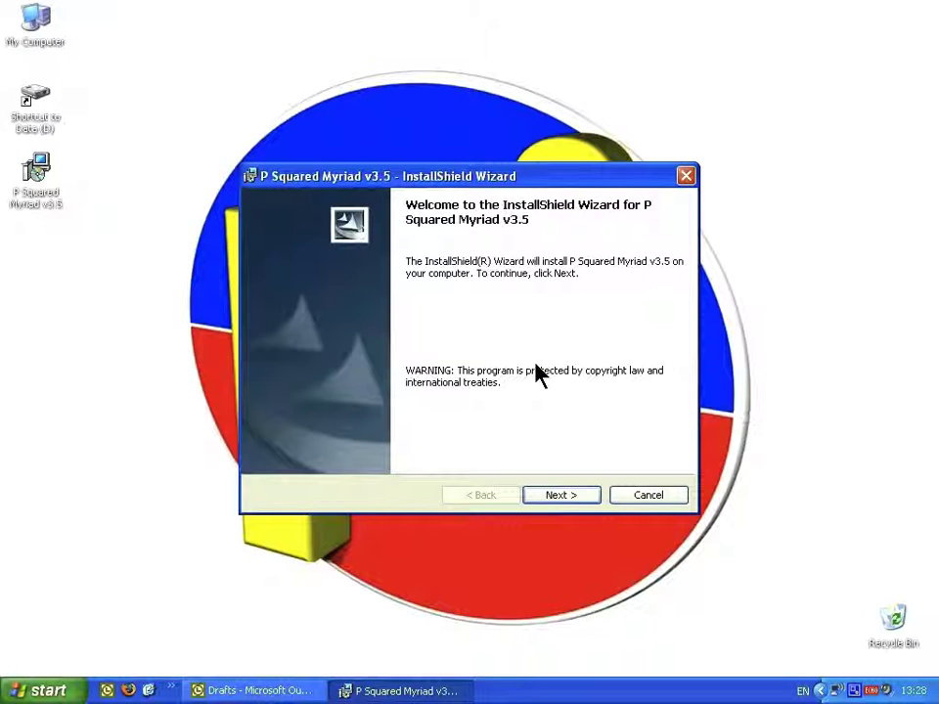
pyautogui.click(560, 495)
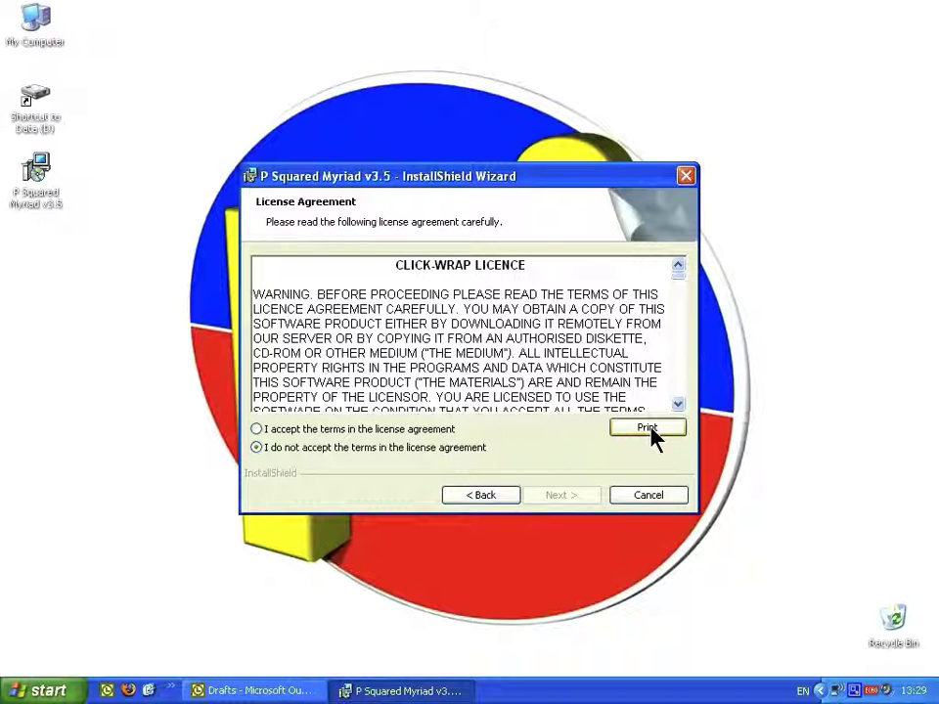
pyautogui.click(441, 429)
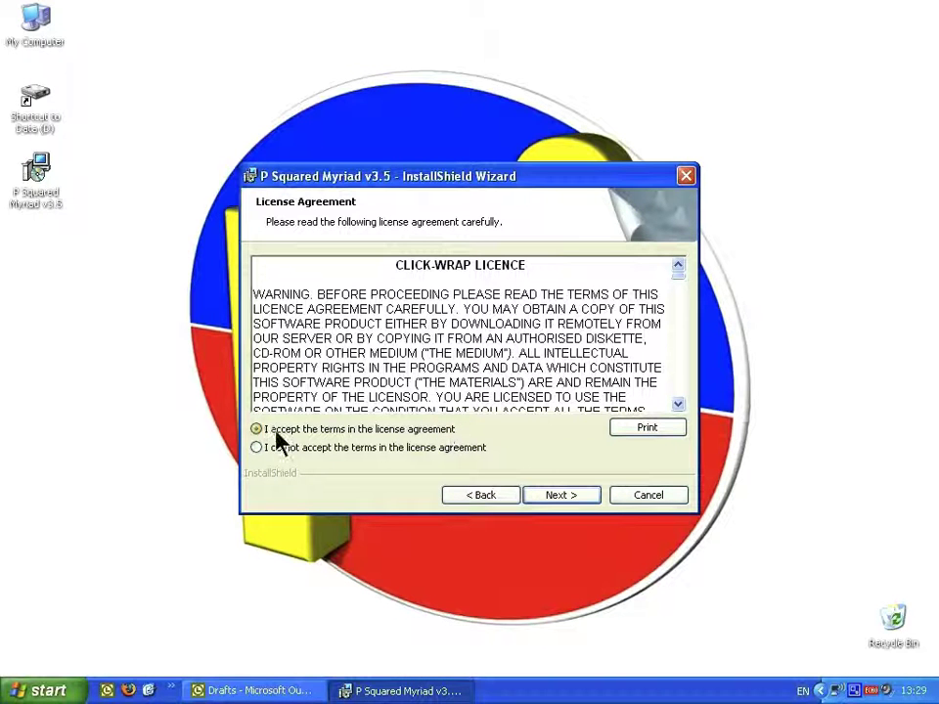
pyautogui.click(552, 496)
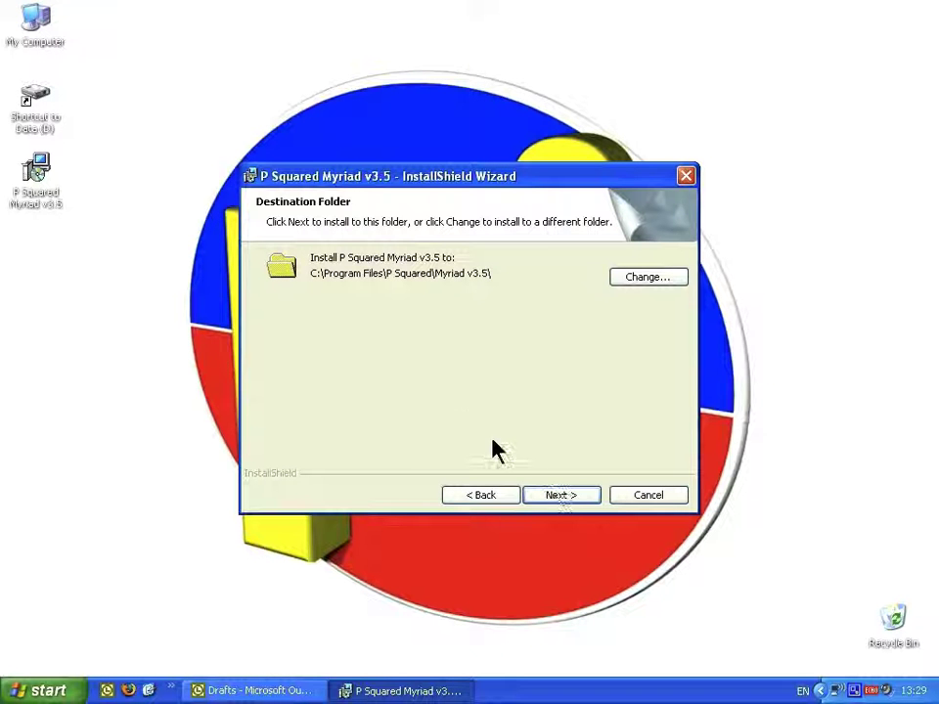
# Step: Install Myriad v3.5 into the default folder and finish the InstallShield Wizard
pyautogui.click(560, 496)
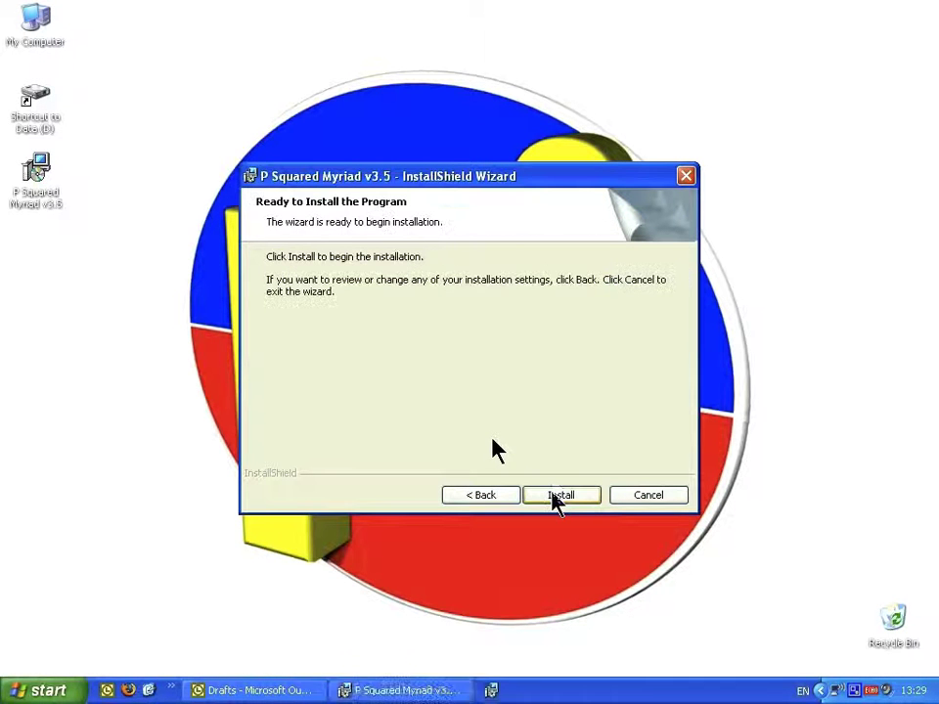
pyautogui.click(554, 501)
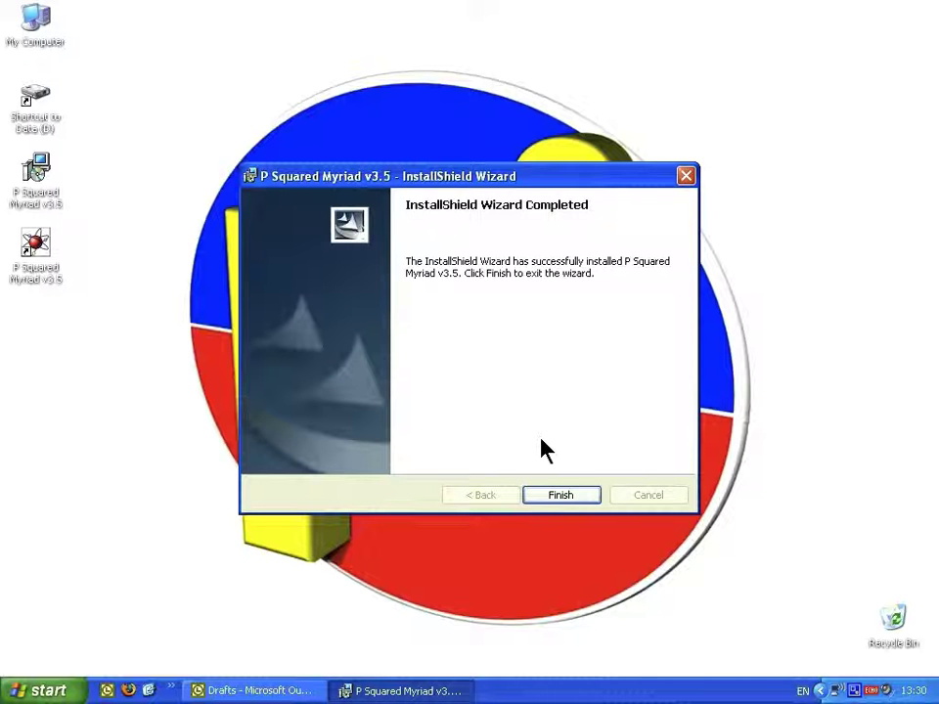
pyautogui.click(552, 499)
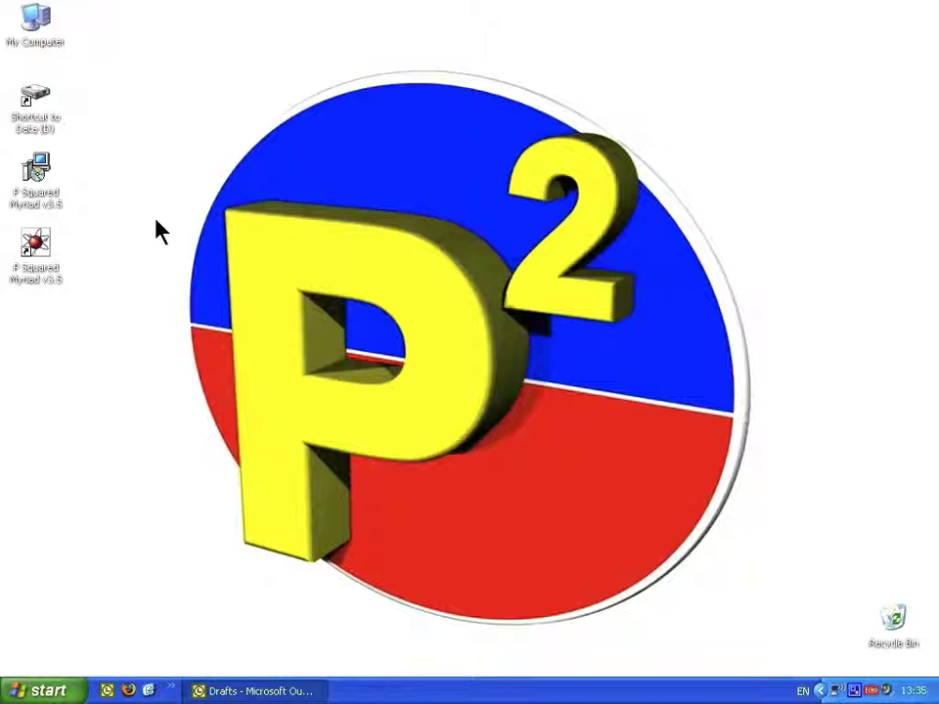
# Step: Launch Myriad v3.5 from its desktop shortcut, dismiss the License Engine notice, and pass the wizard introduction
pyautogui.click(40, 241)
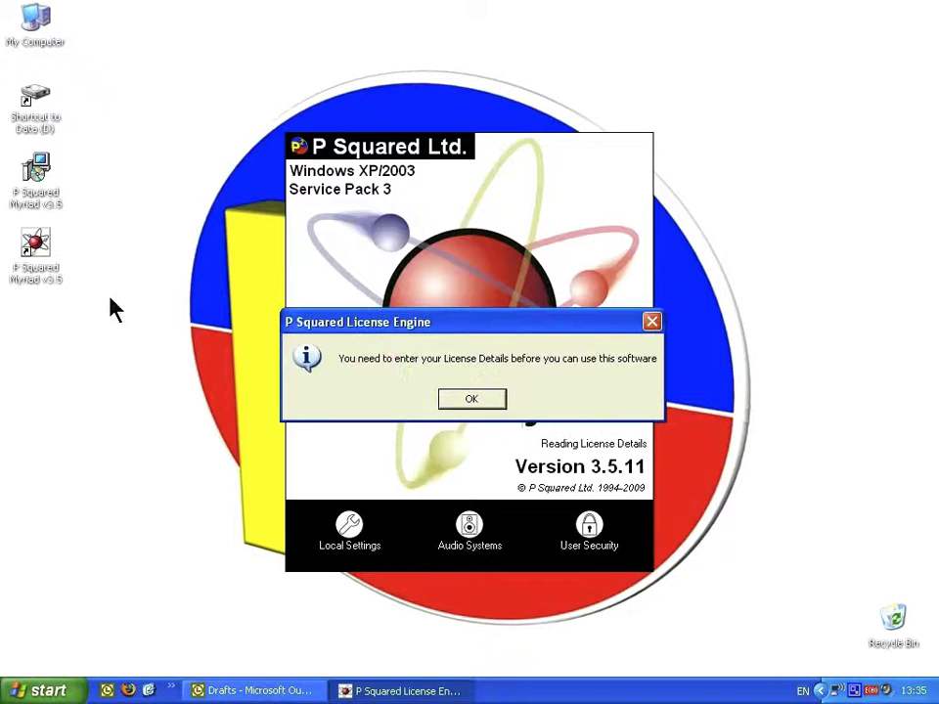
pyautogui.click(481, 398)
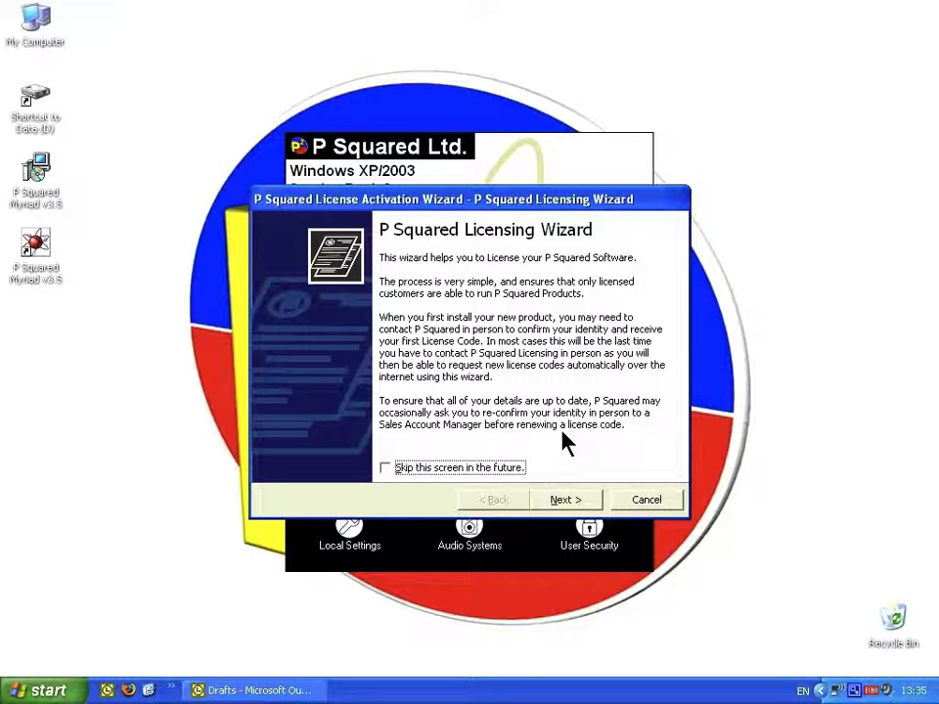
pyautogui.click(565, 501)
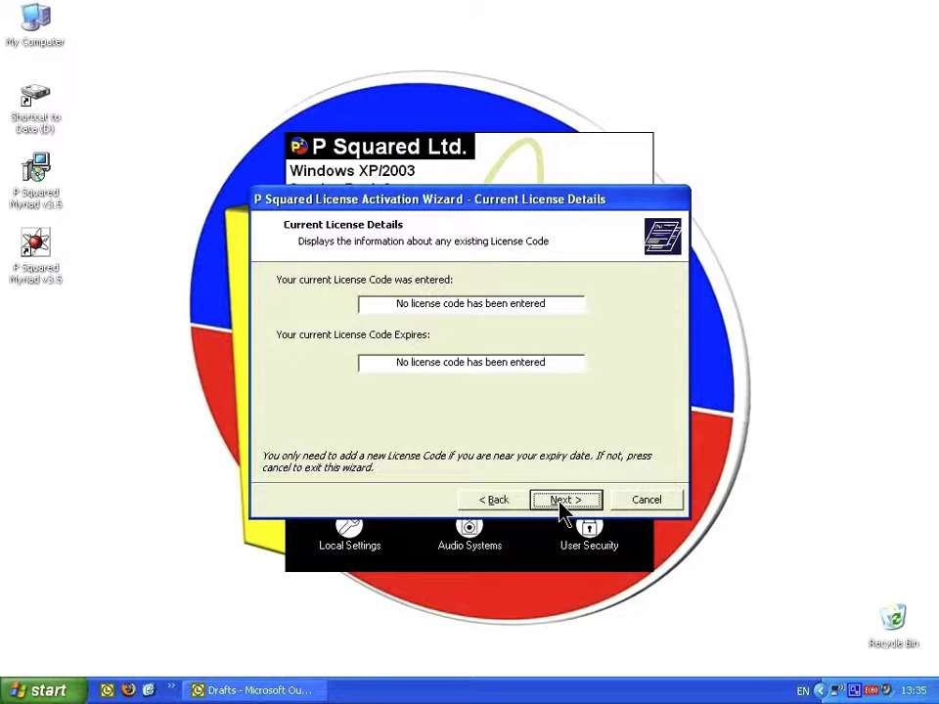
pyautogui.click(565, 501)
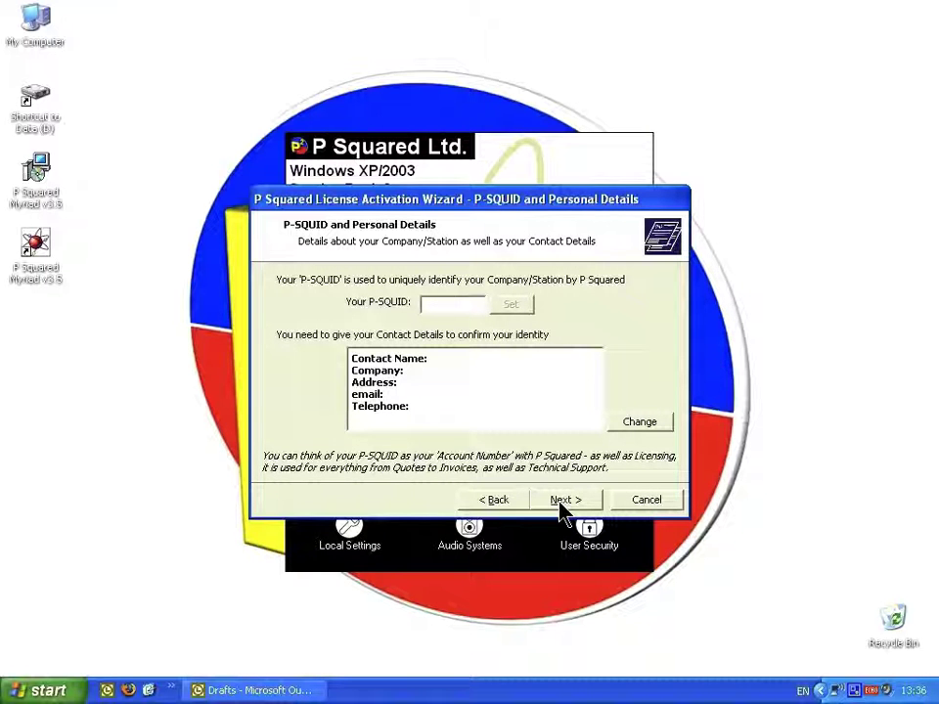
# Step: Set the station's P-SQUID, enter the contact's name and e-mail, and continue to License Details
pyautogui.write('PSQDEMO')
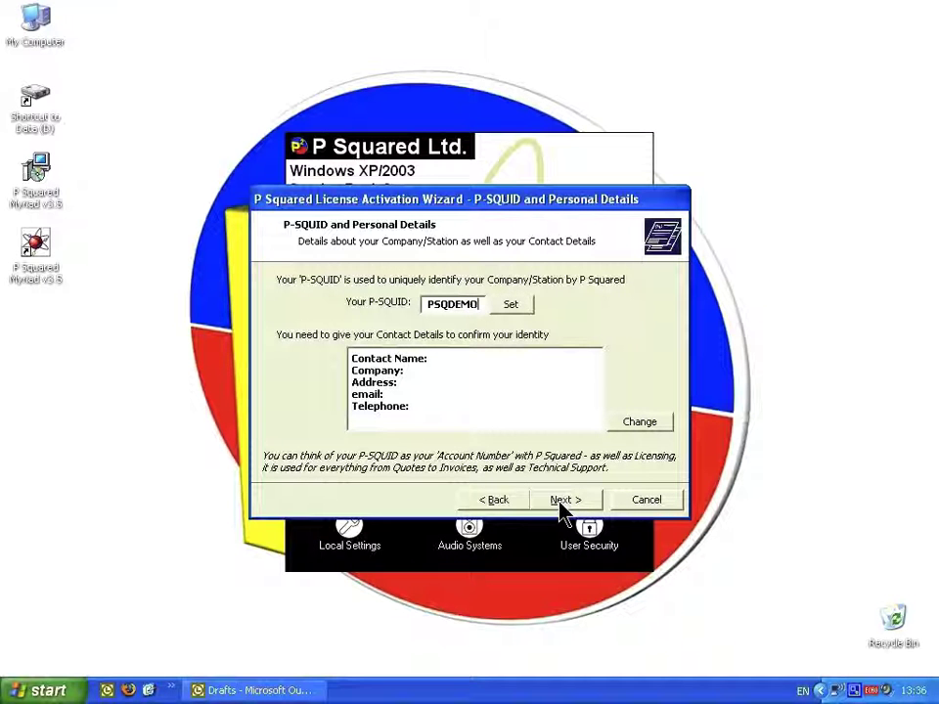
pyautogui.click(510, 306)
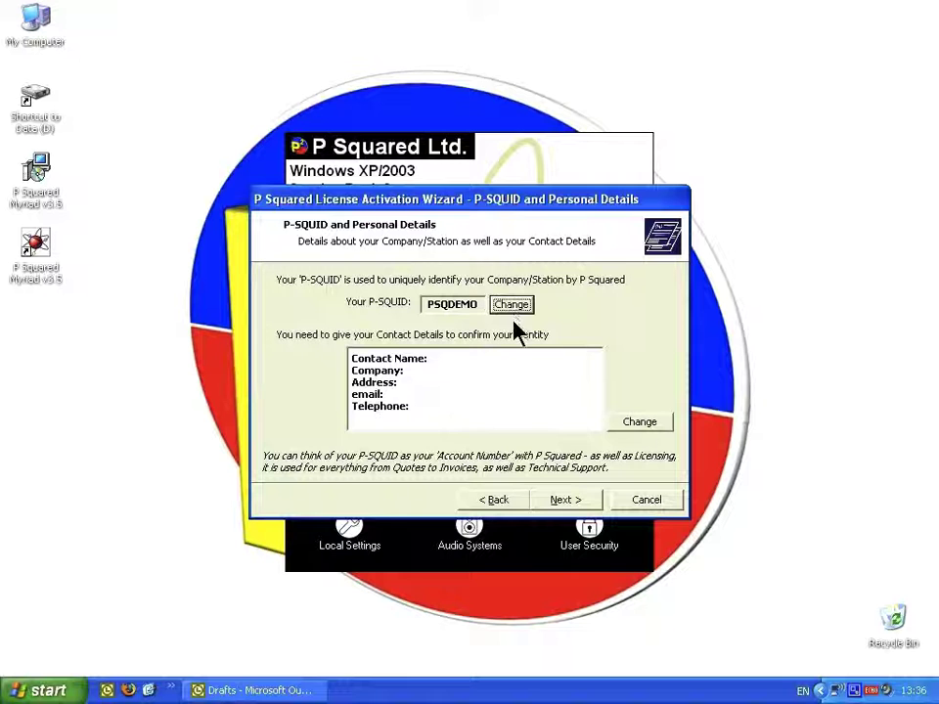
pyautogui.click(651, 429)
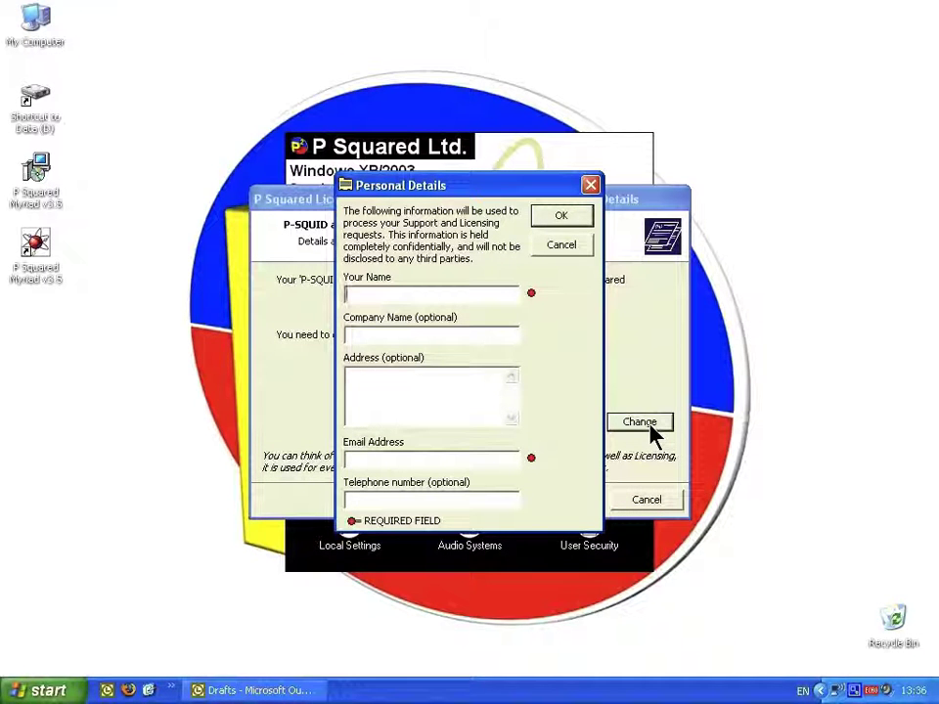
pyautogui.write('Psquared Demo User')
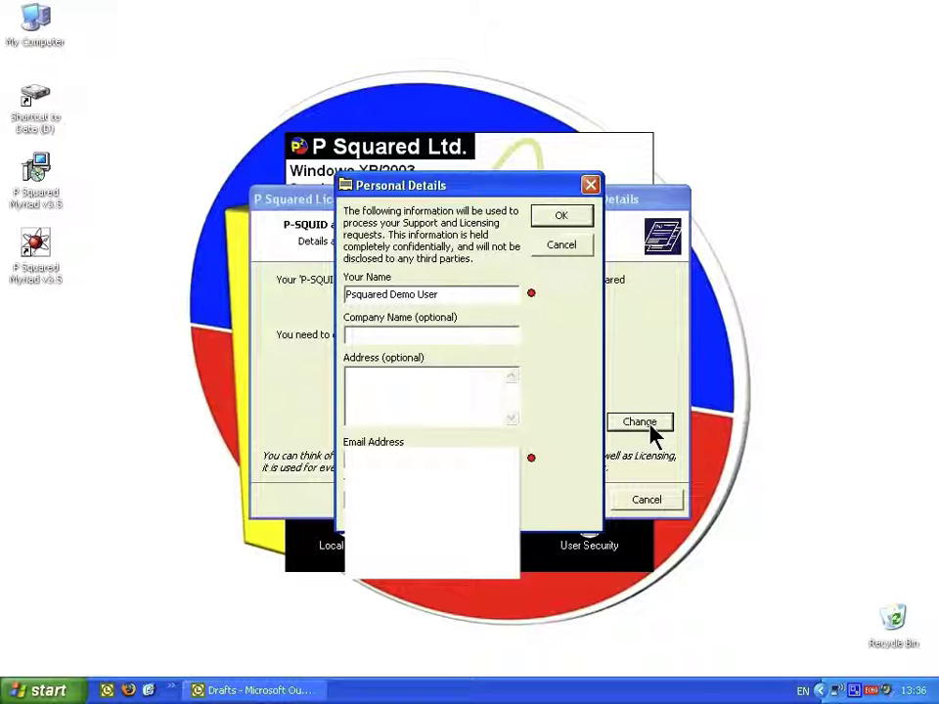
pyautogui.click(560, 218)
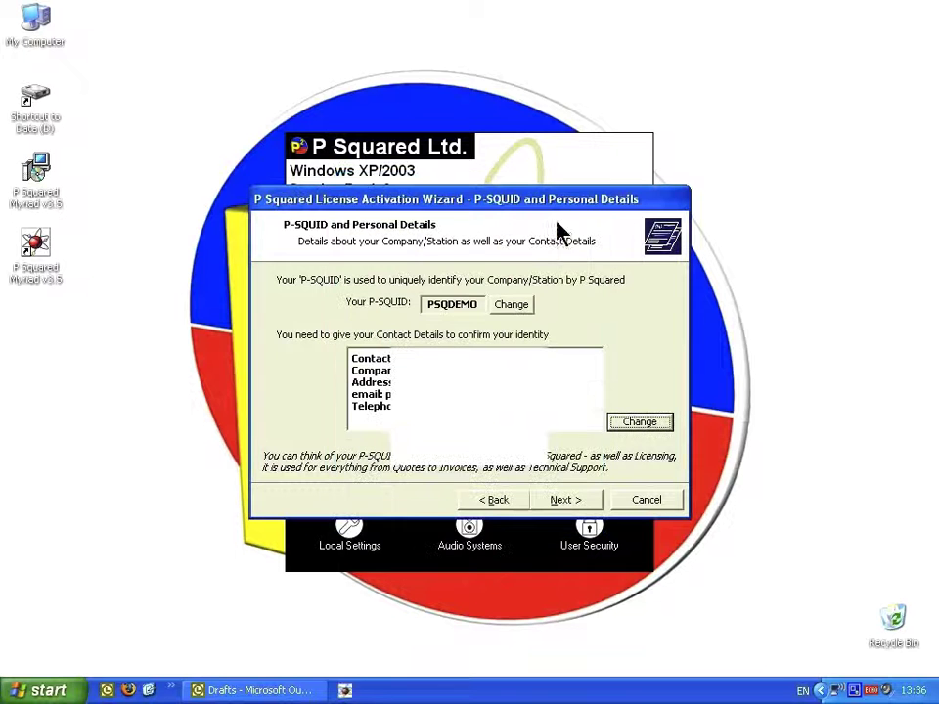
pyautogui.click(565, 500)
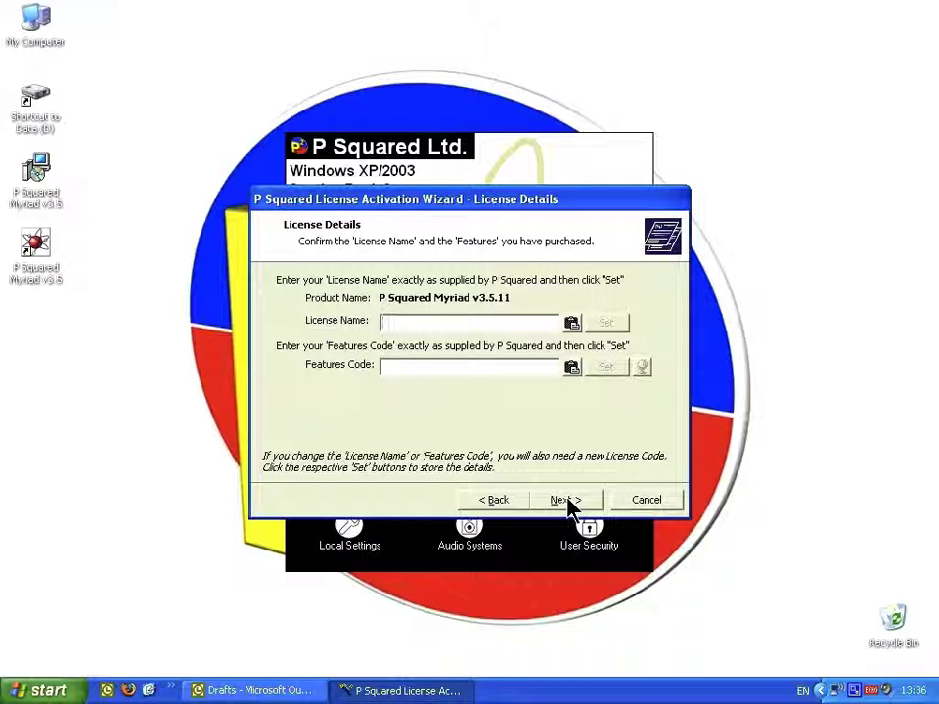
# Step: Set the license name 'Demo 1', paste and set the features code, then continue to License Method
pyautogui.write('Demo')
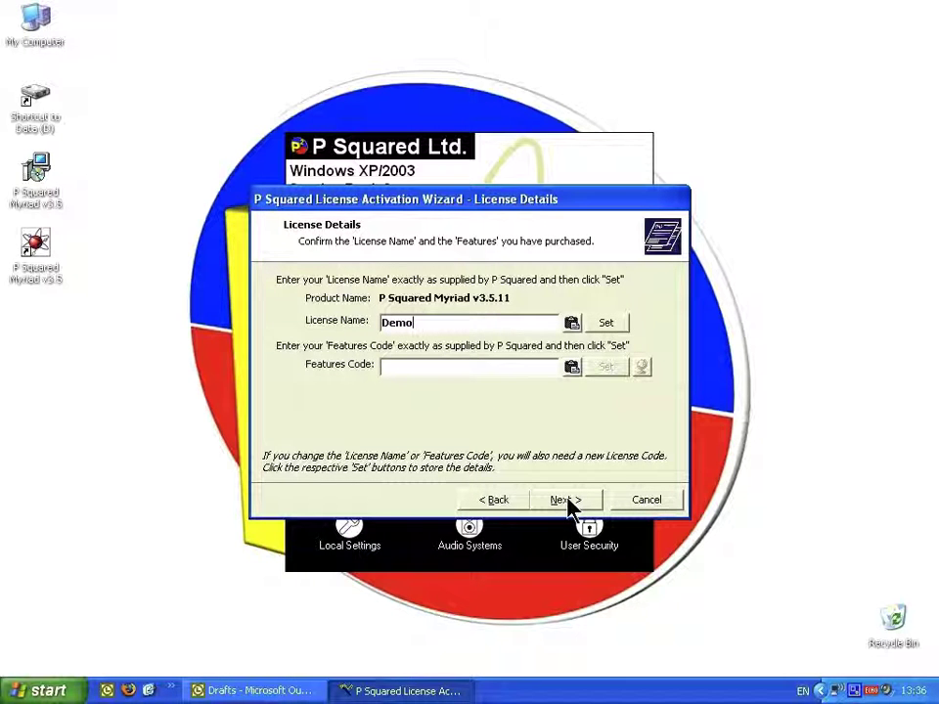
pyautogui.write(' 1')
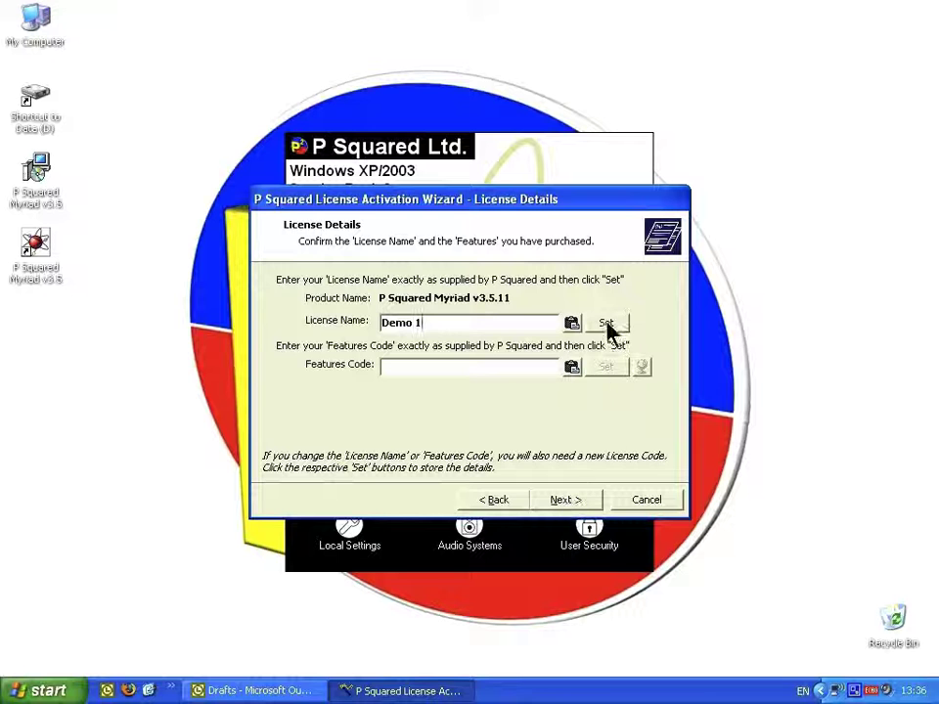
pyautogui.click(608, 326)
pyautogui.click(483, 368)
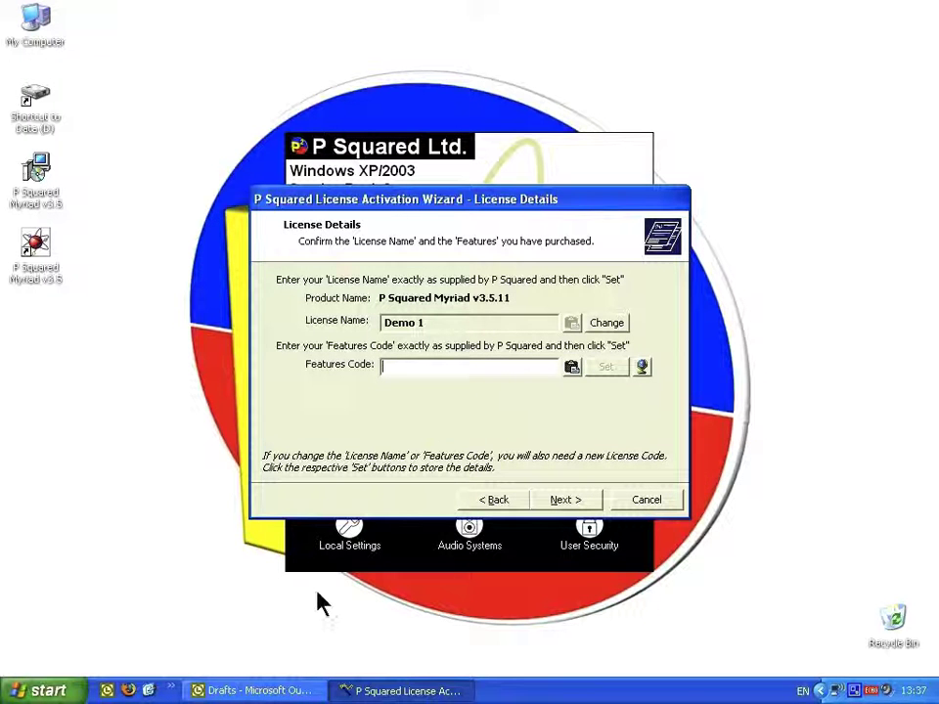
pyautogui.write('4100A8042CB579DC0F')
pyautogui.click(602, 369)
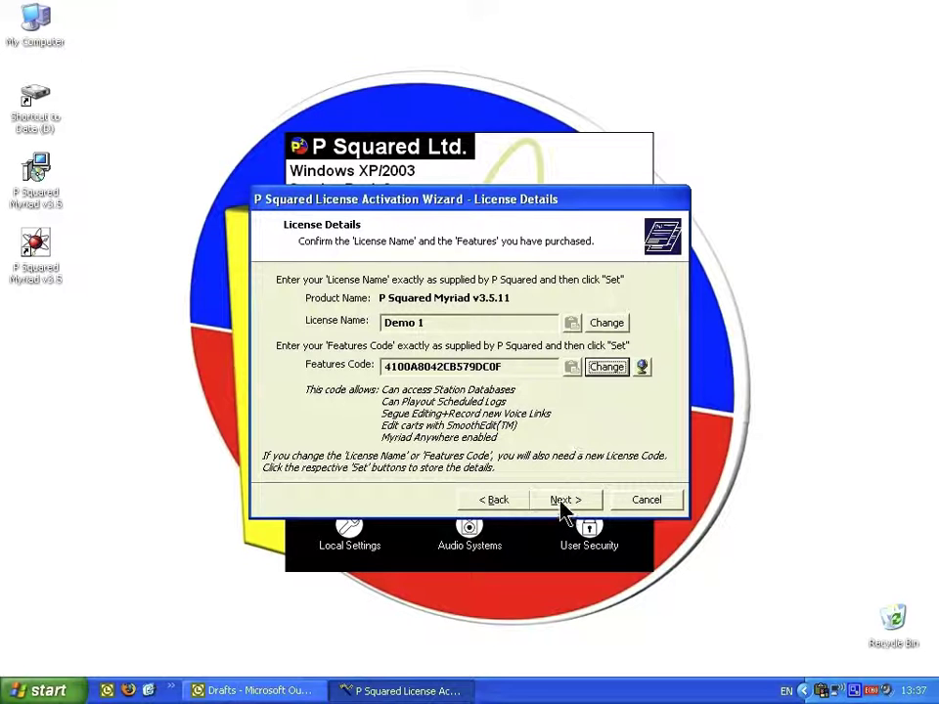
pyautogui.click(566, 504)
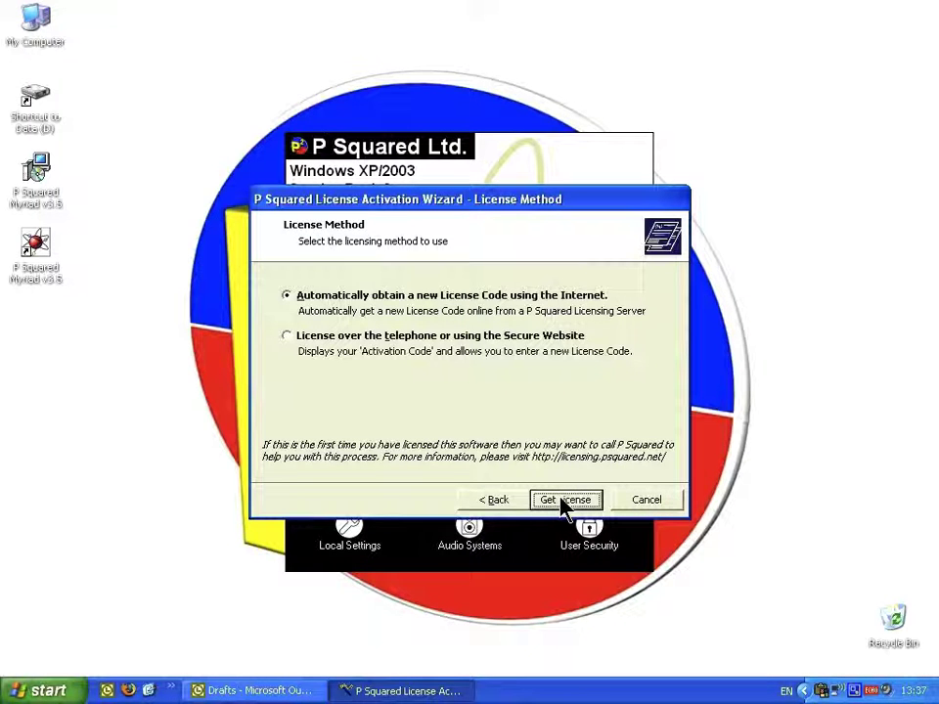
# Step: Choose 'License over the telephone or using the Secure Website' to reveal the activation code
pyautogui.click(292, 339)
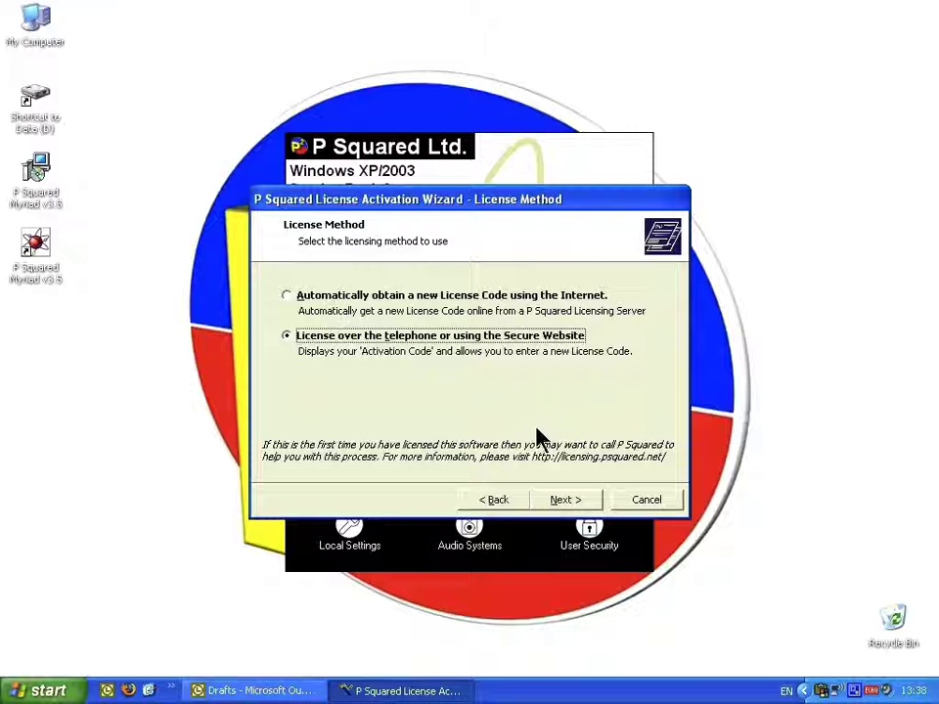
pyautogui.click(565, 500)
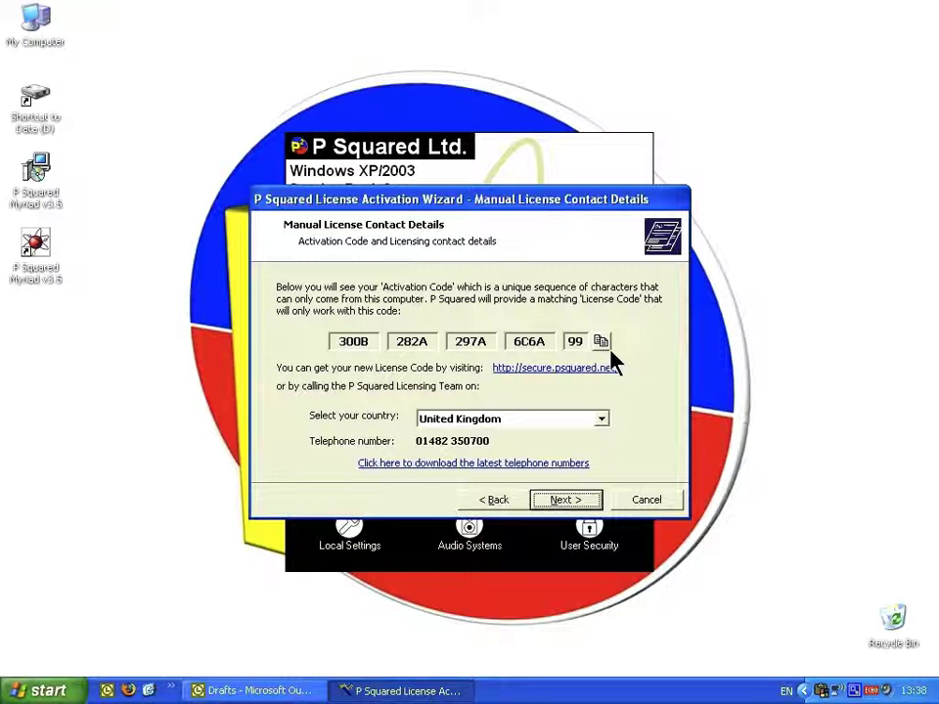
# Step: On the secure licensing site's online licensing form, enter the P-SQUID and paste the e-mail address
pyautogui.click(562, 371)
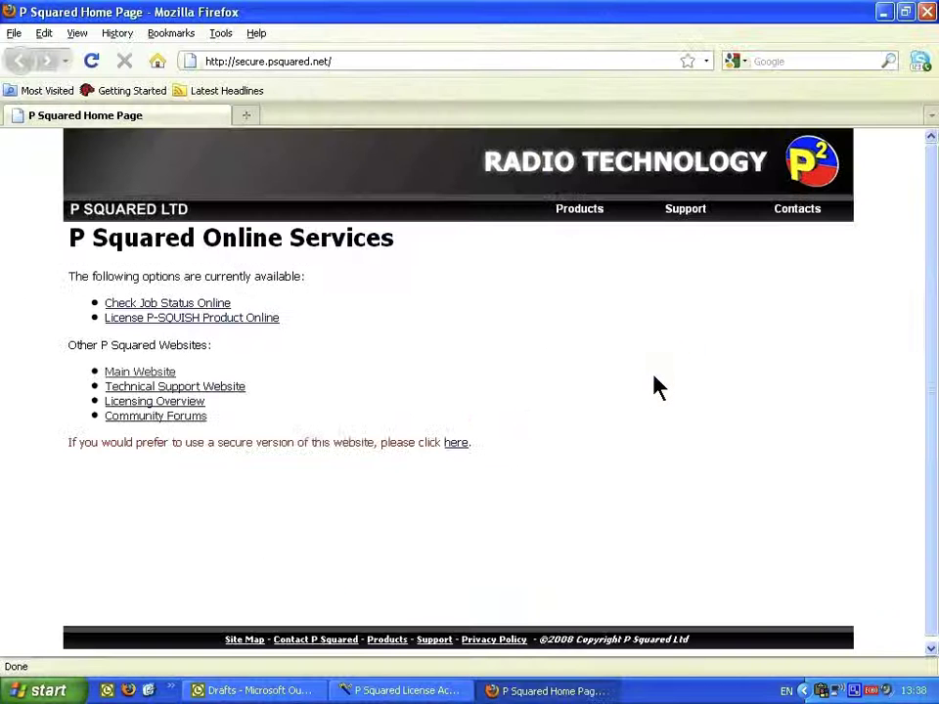
pyautogui.click(226, 323)
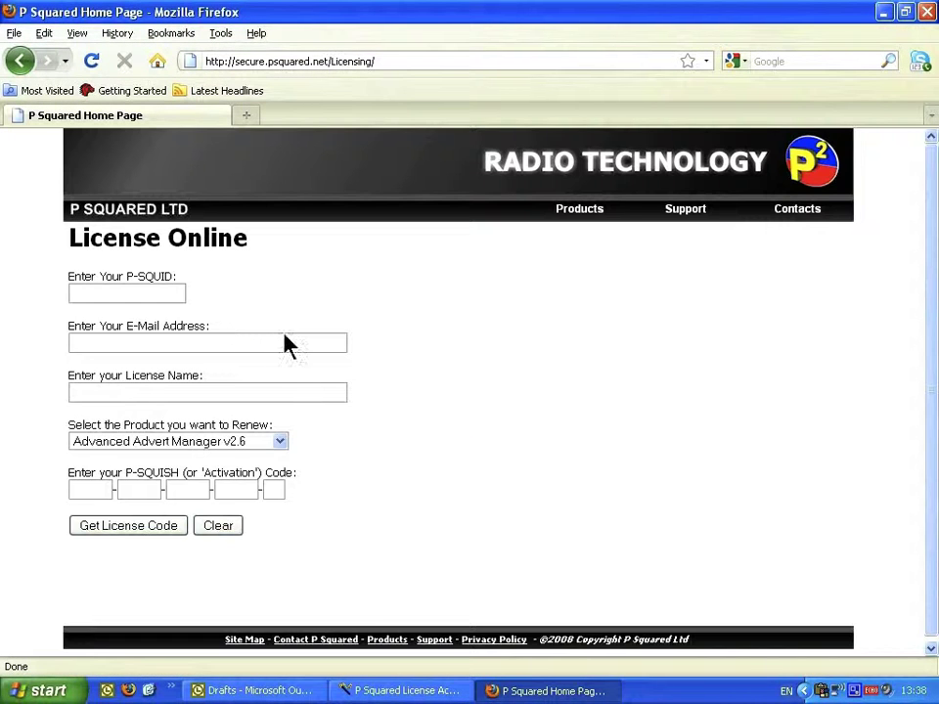
pyautogui.click(162, 293)
pyautogui.write('PSQDEMO')
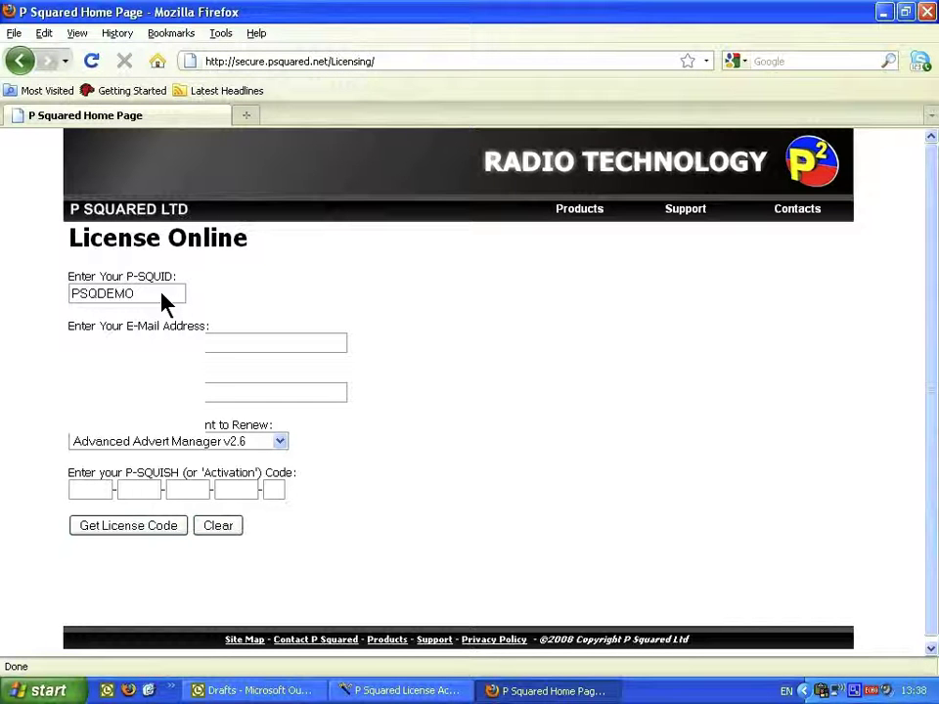
pyautogui.hotkey('ctrl', 'v')
# Step: Choose Myriad v3 as the product, enter the activation code and request the license code
pyautogui.click(280, 441)
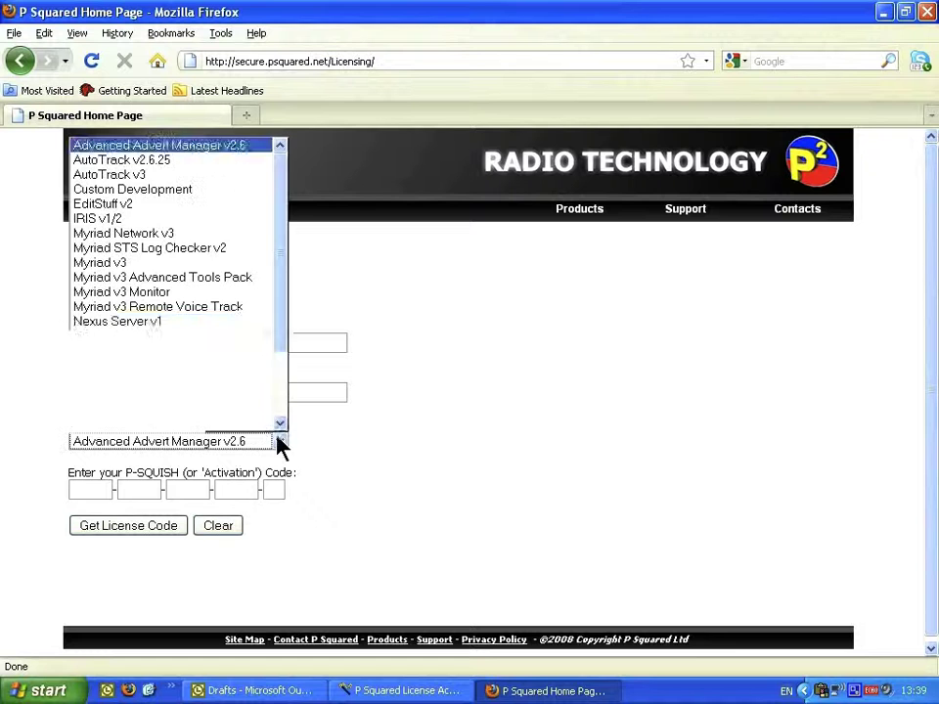
pyautogui.click(226, 264)
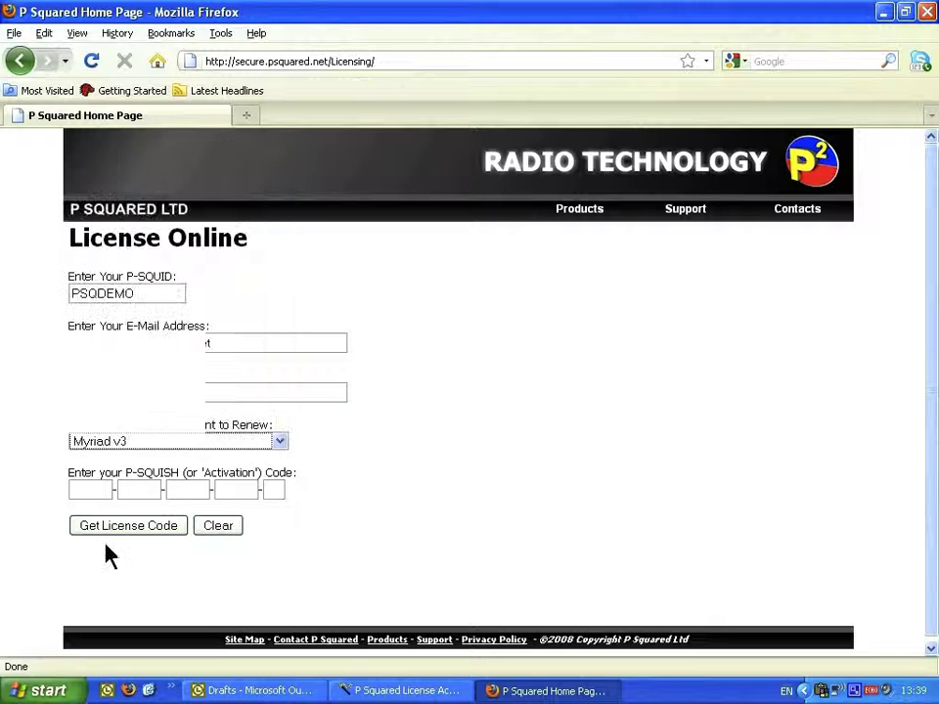
pyautogui.click(90, 490)
pyautogui.write('300B282A297A6C6A99')
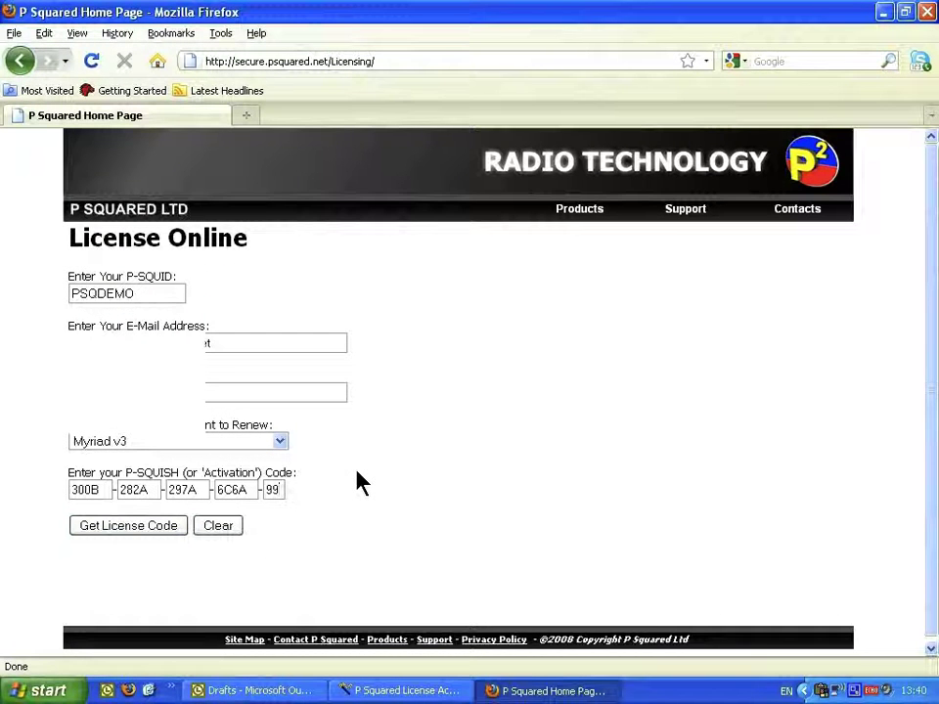
pyautogui.click(137, 528)
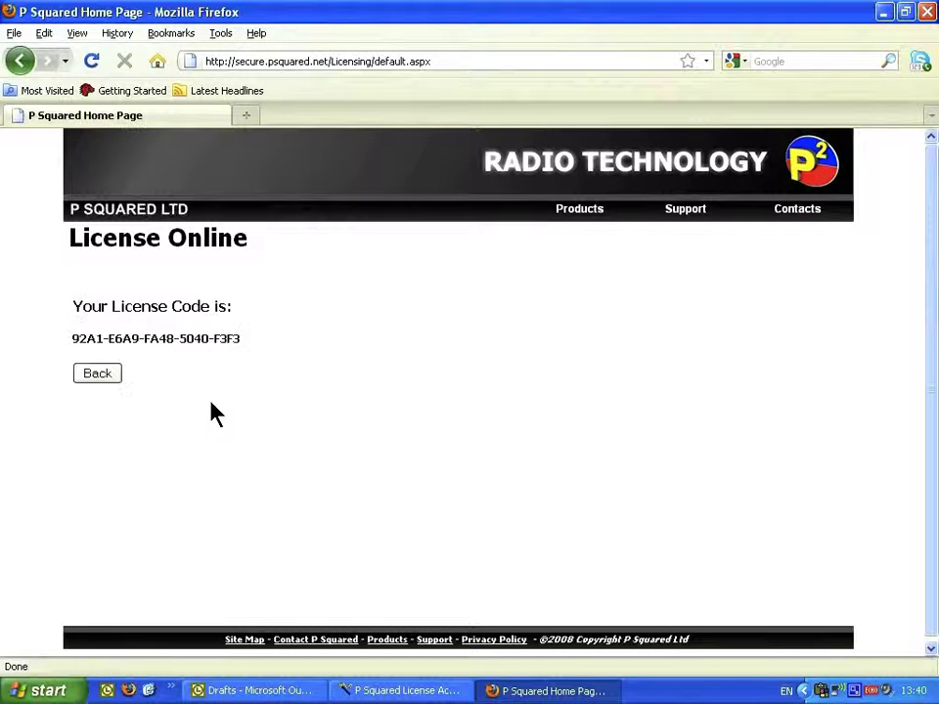
# Step: Advance the License Activation Wizard to code entry and copy the generated license code from Firefox
pyautogui.click(416, 692)
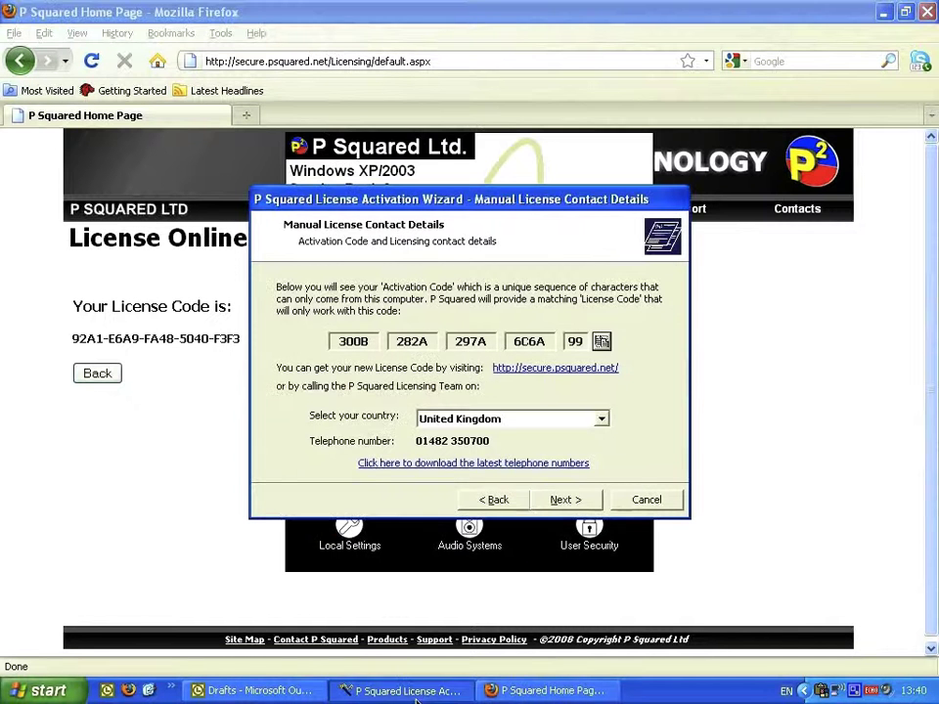
pyautogui.click(565, 500)
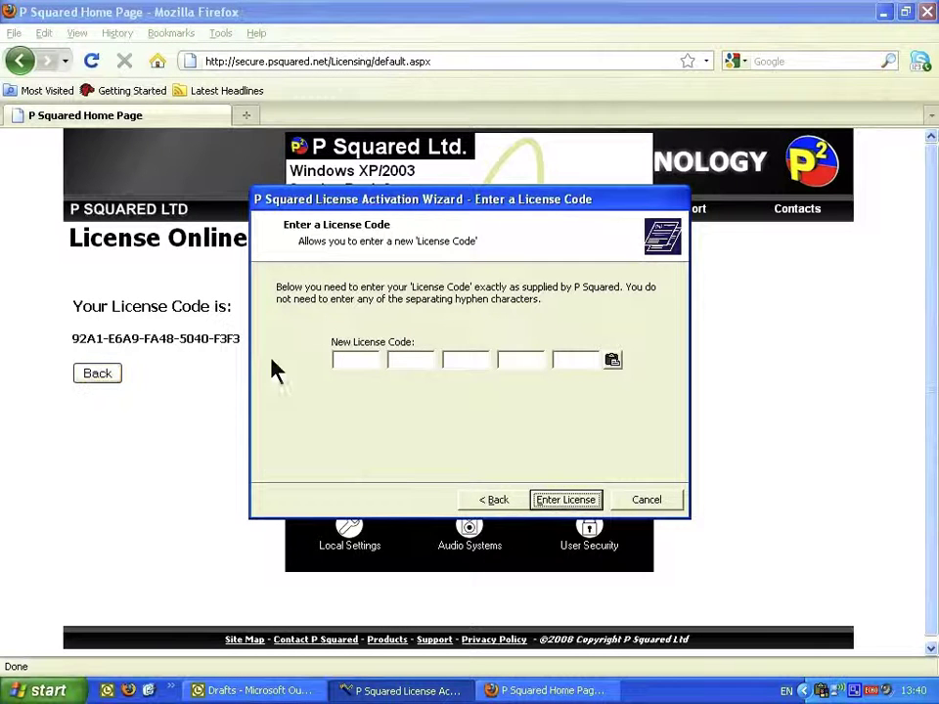
pyautogui.click(219, 364)
pyautogui.moveTo(239, 340); pyautogui.dragTo(106, 349)
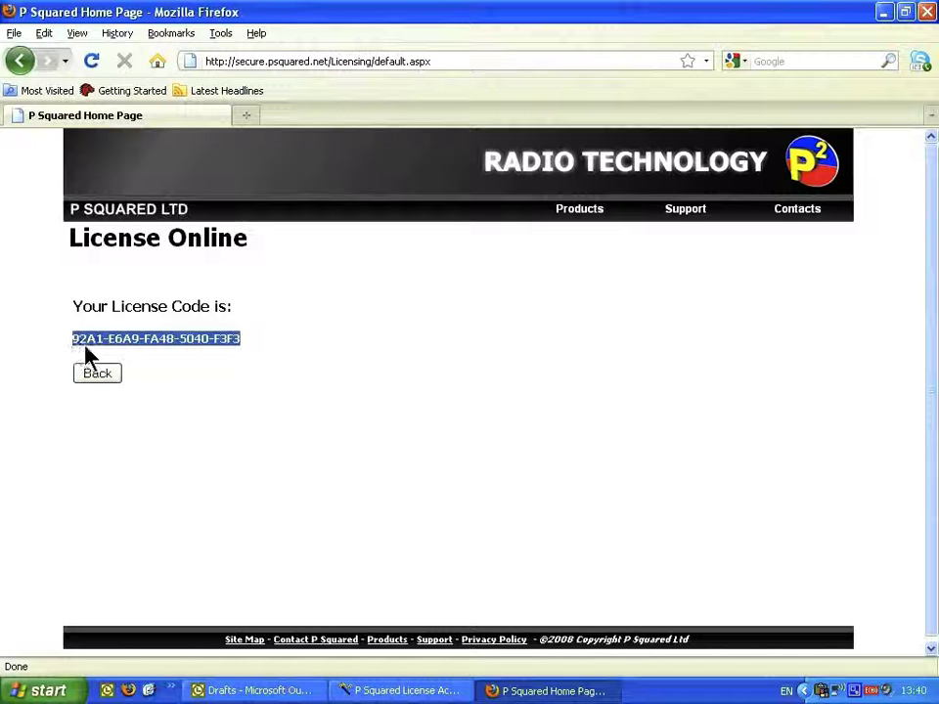
pyautogui.hotkey('ctrl', 'c')
# Step: Paste the license code into the wizard, enter it, and close the wizard once licensed
pyautogui.click(401, 691)
pyautogui.click(611, 361)
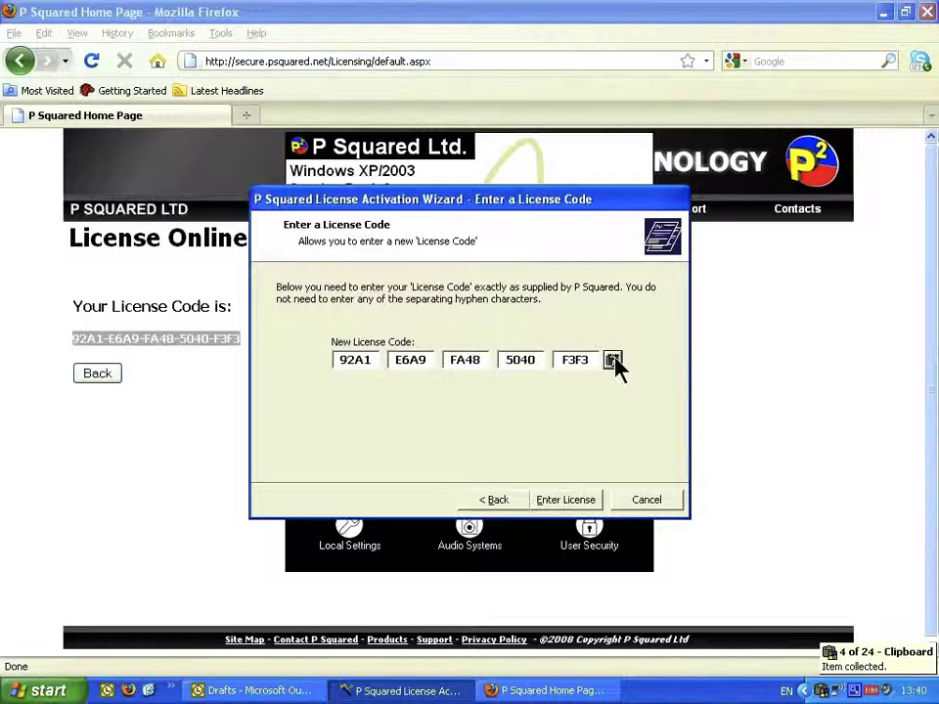
pyautogui.click(570, 502)
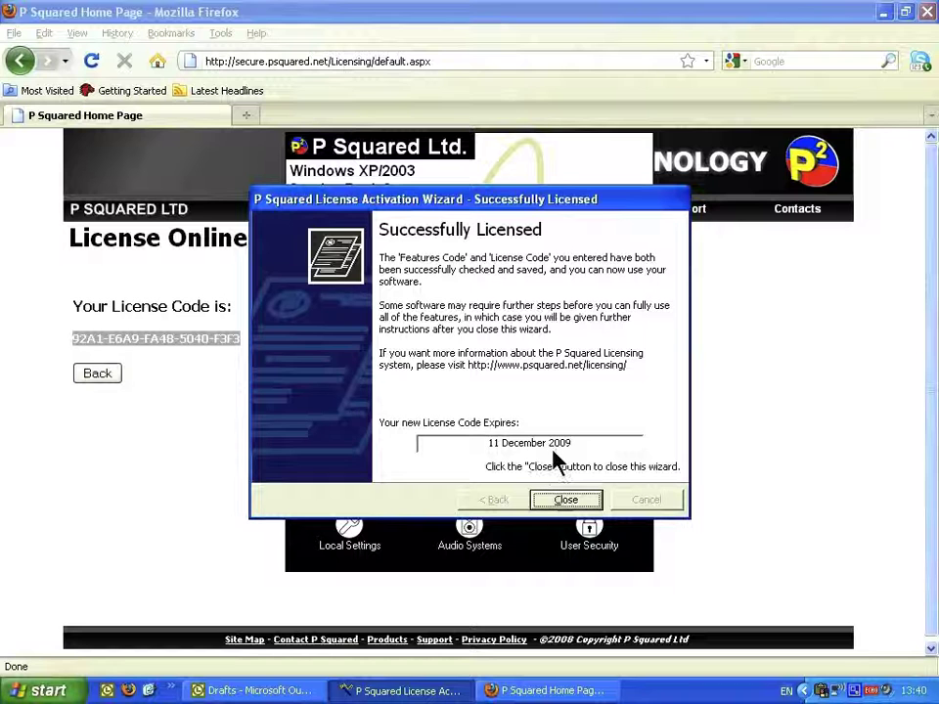
pyautogui.click(565, 500)
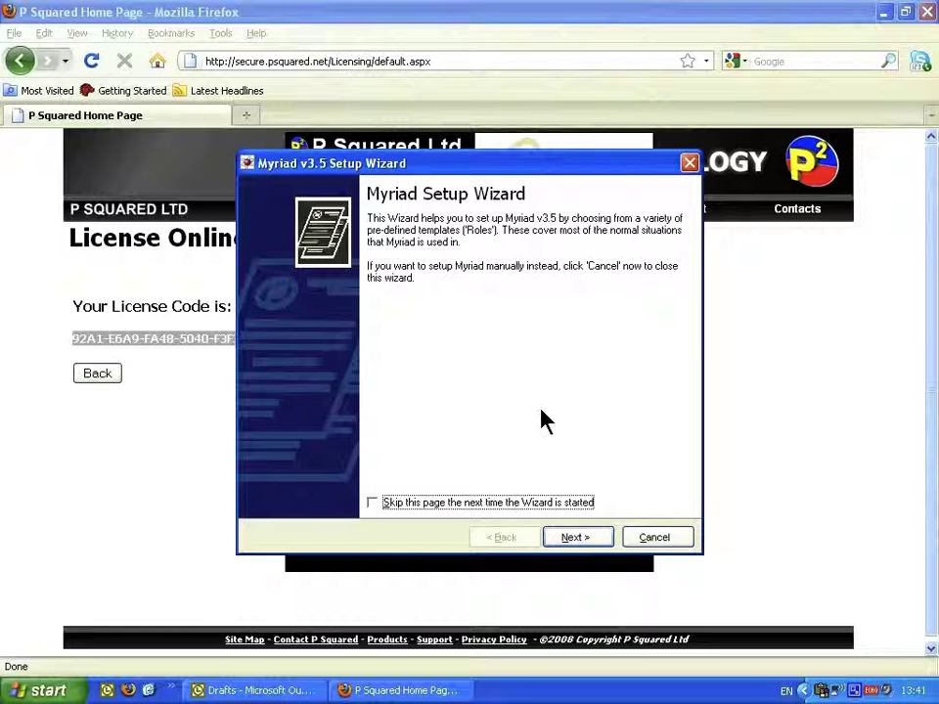
# Step: Enter 'Hot FM' as Station Name and 'Studio 1' as the computer location, then continue
pyautogui.click(584, 536)
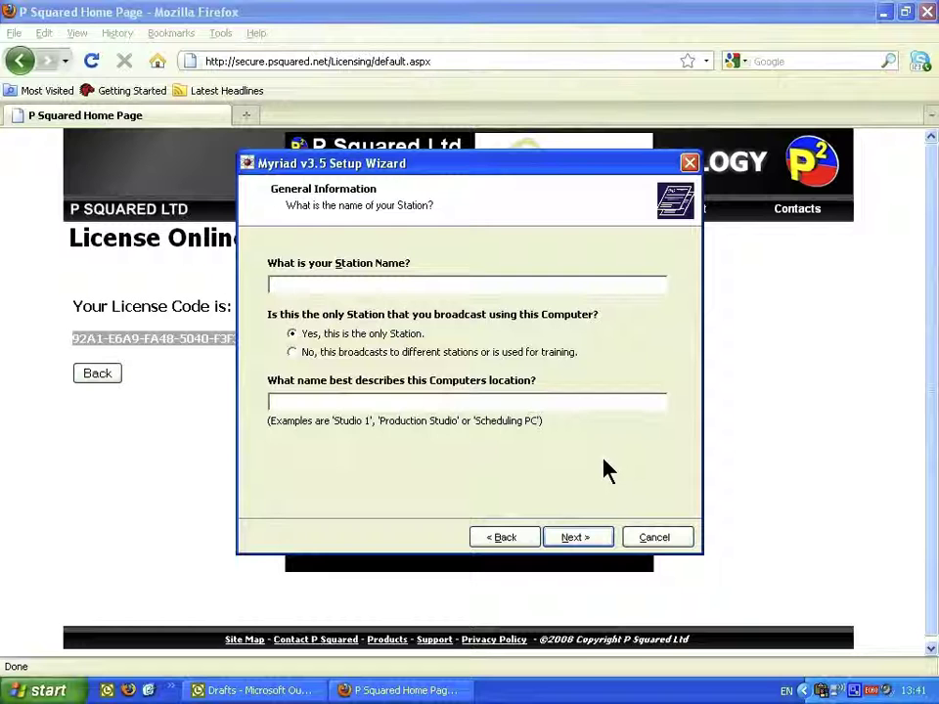
pyautogui.write('N')
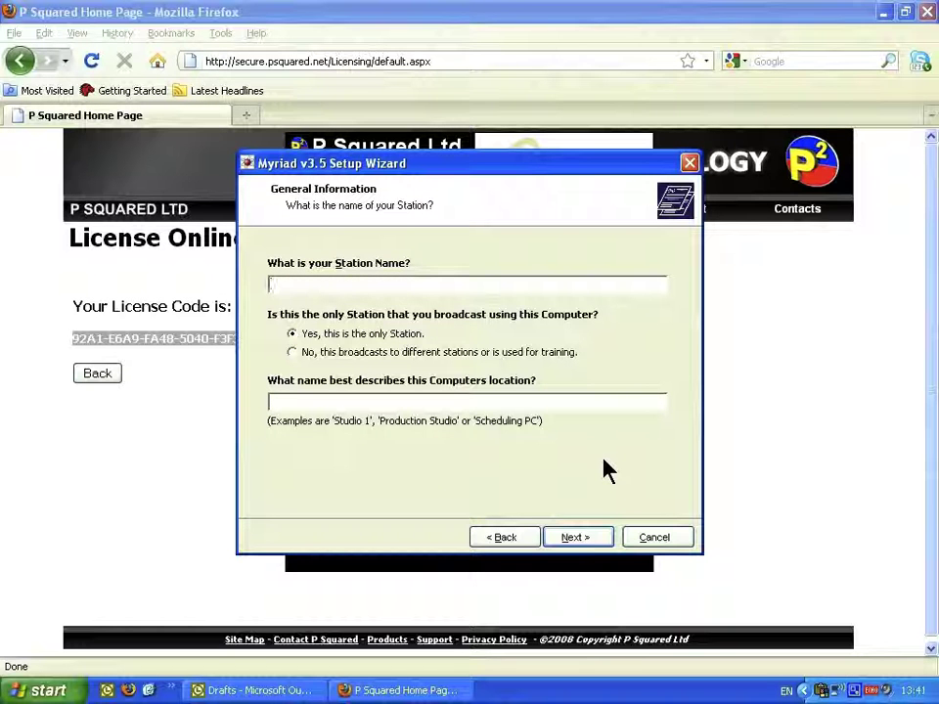
pyautogui.write('ot FM')
pyautogui.press('BackSpace')
pyautogui.write('M')
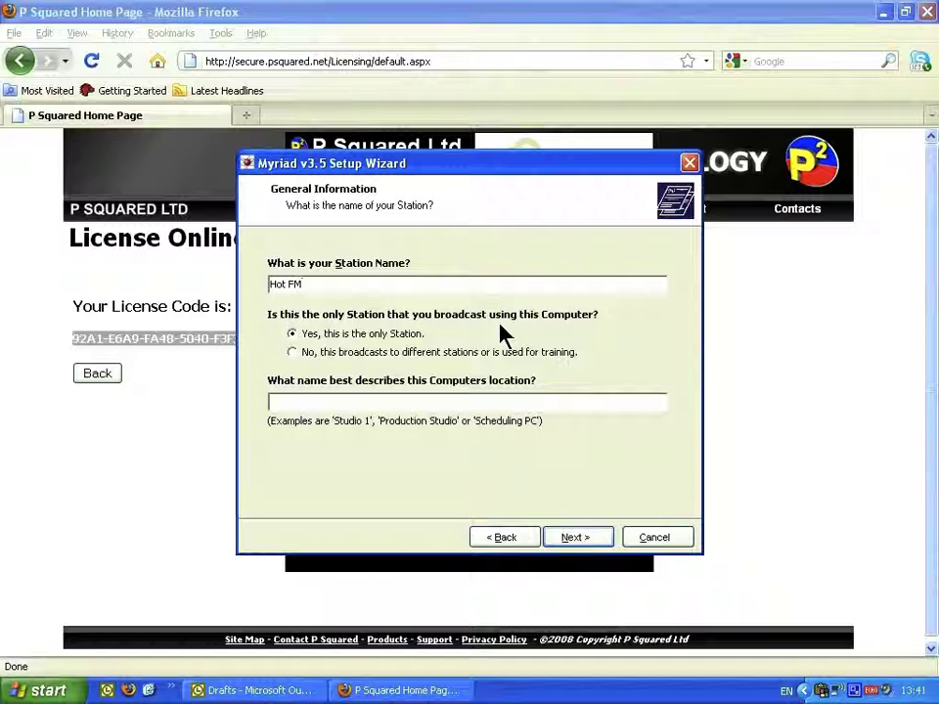
pyautogui.click(427, 404)
pyautogui.write('S')
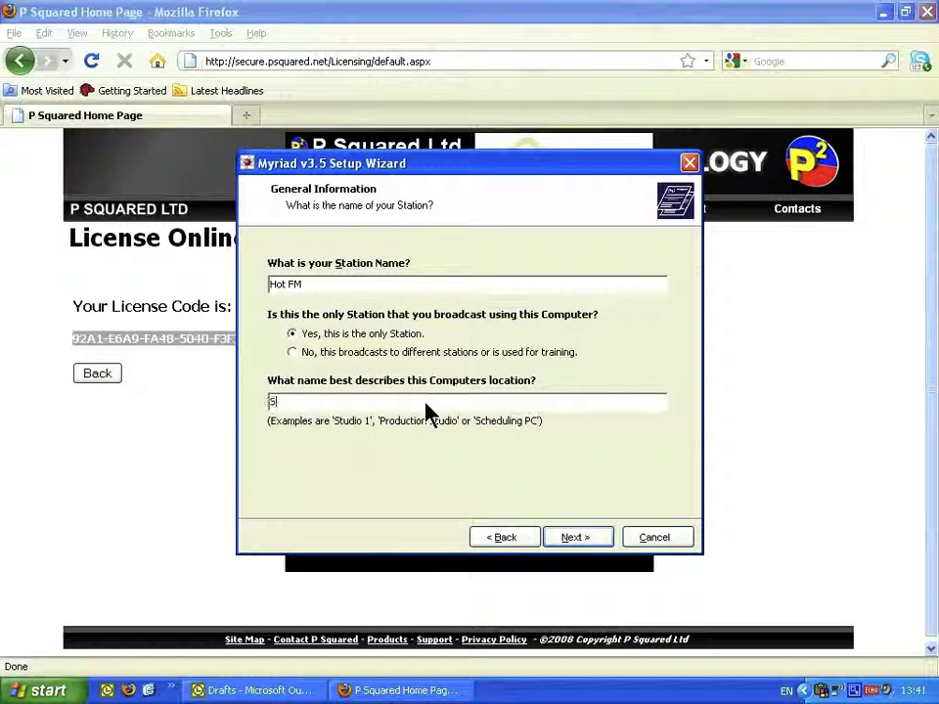
pyautogui.write('tudio 1')
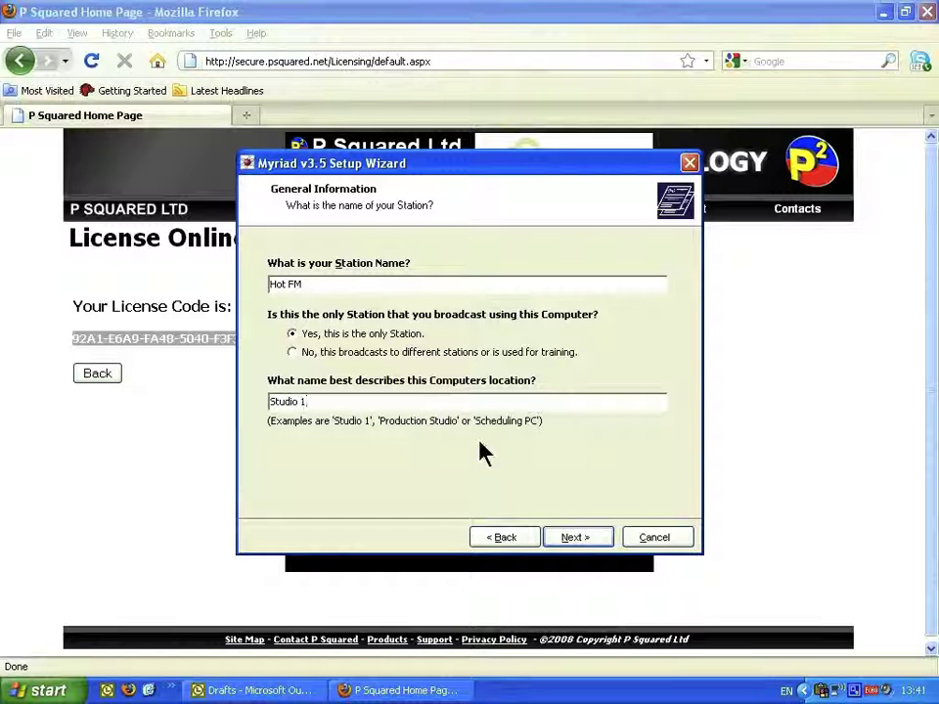
pyautogui.click(595, 538)
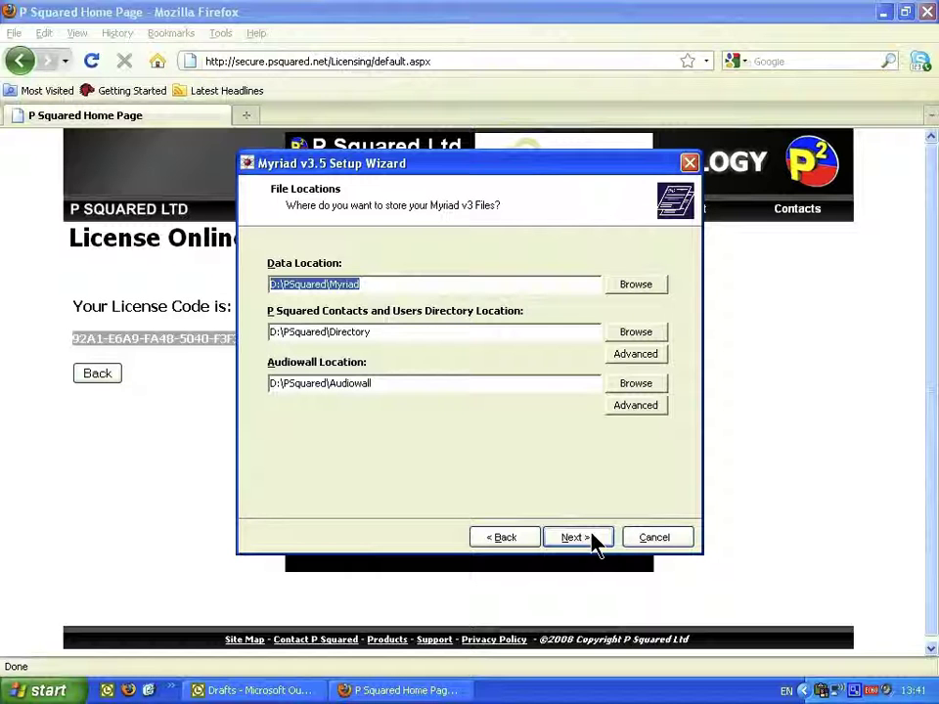
# Step: Accept the default file locations and pick the 'On-Air Studio - not always On-Air' role
pyautogui.click(592, 535)
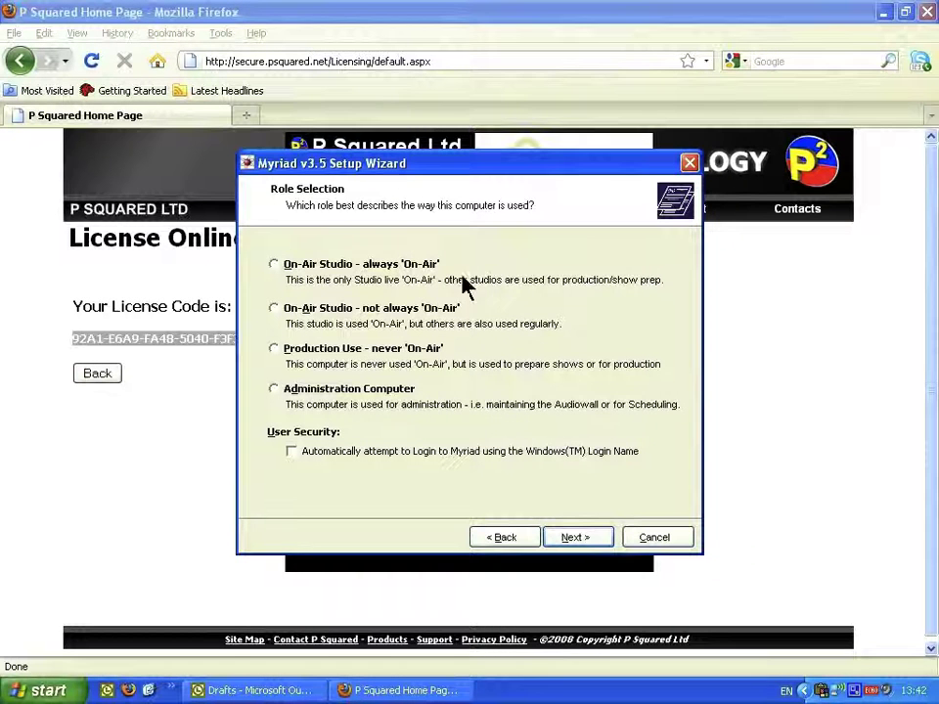
pyautogui.click(274, 310)
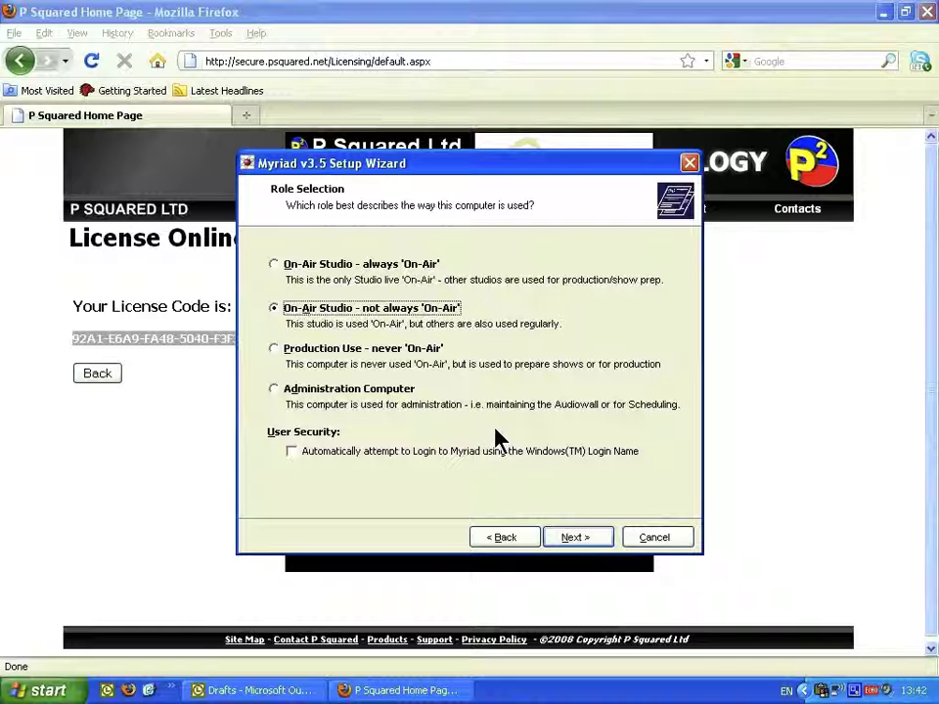
pyautogui.click(569, 540)
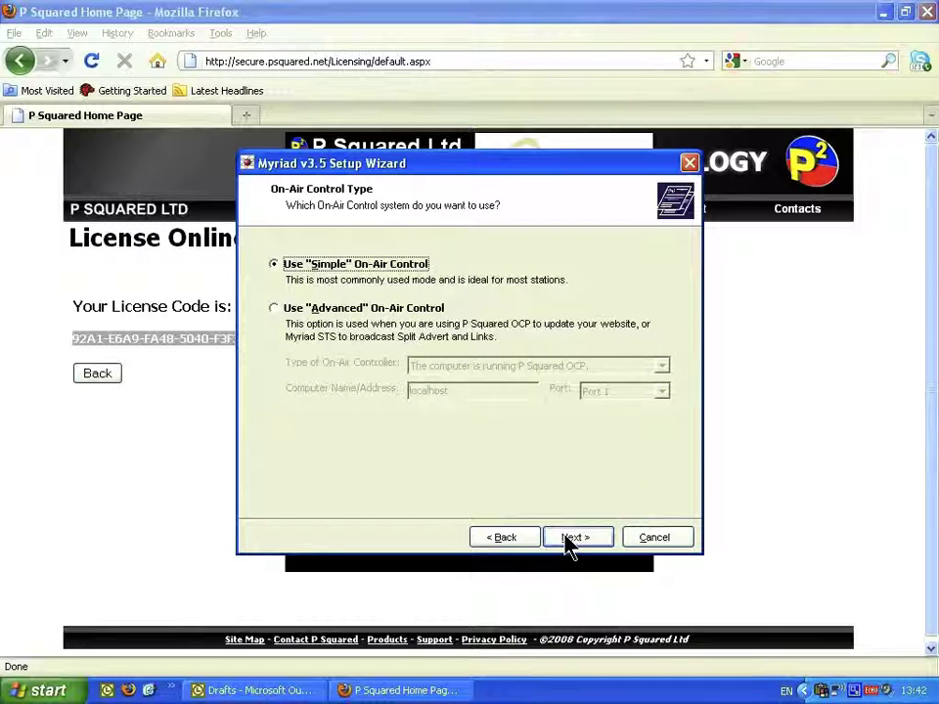
# Step: Keep Simple on-air control, the listed sound devices and no hardware cards, then finish setup
pyautogui.click(569, 540)
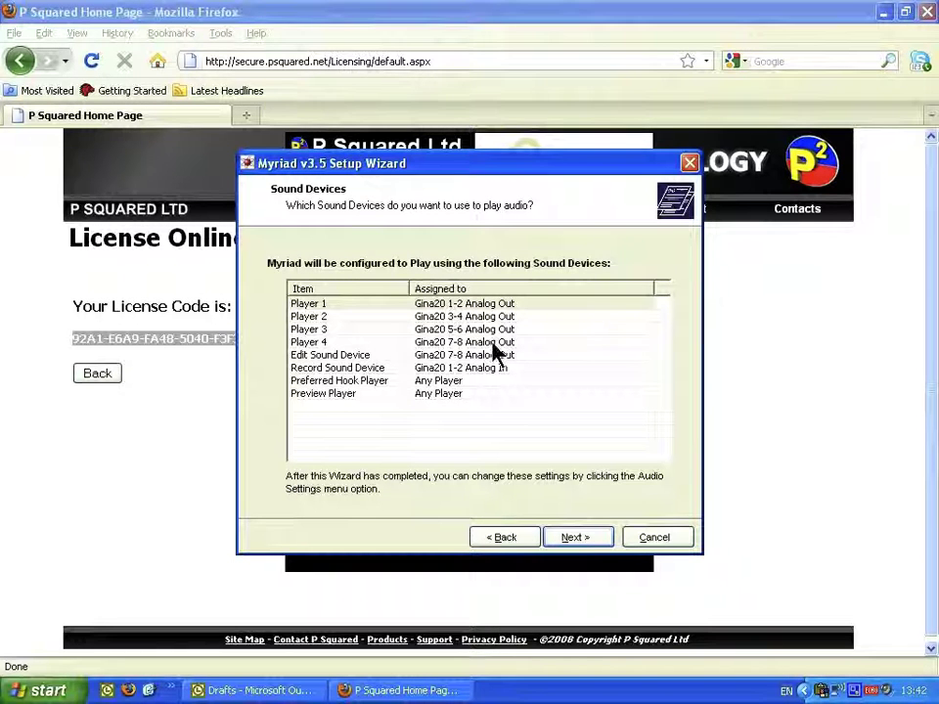
pyautogui.click(577, 540)
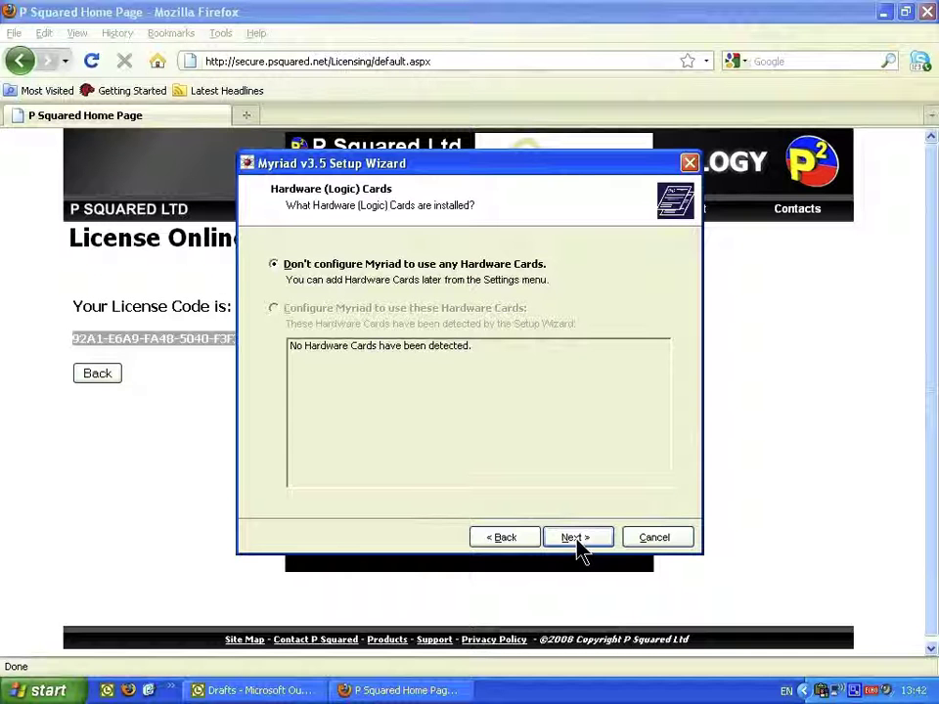
pyautogui.click(577, 544)
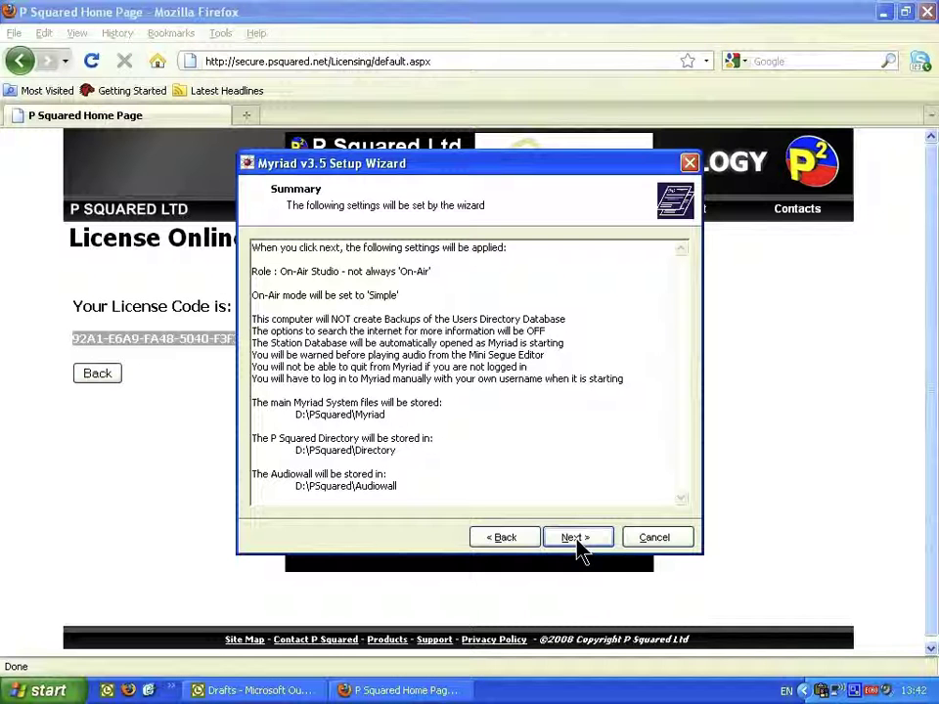
pyautogui.click(576, 537)
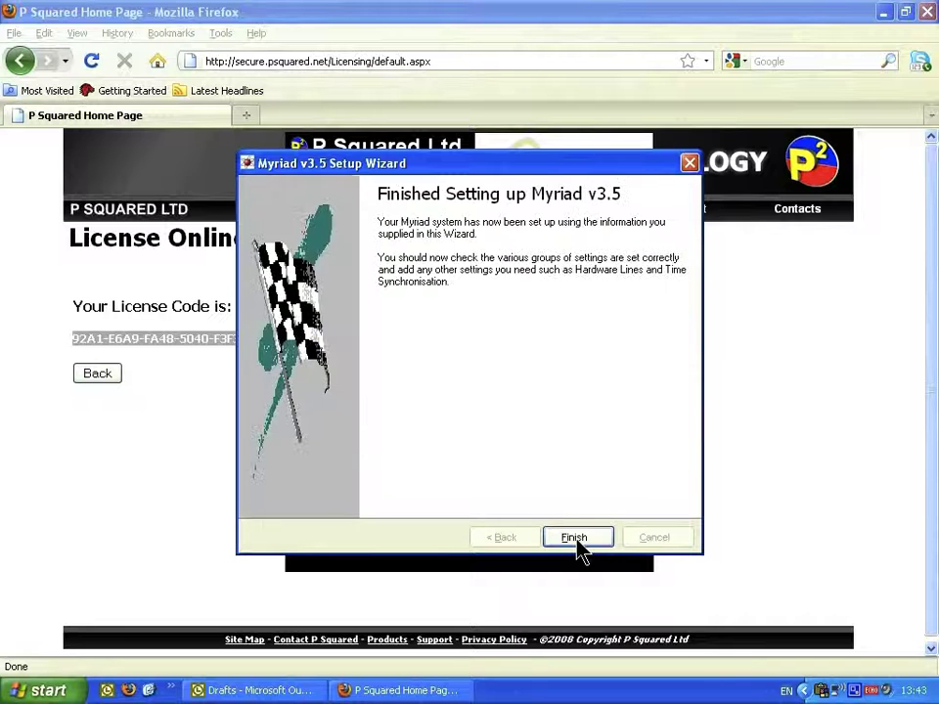
pyautogui.click(577, 540)
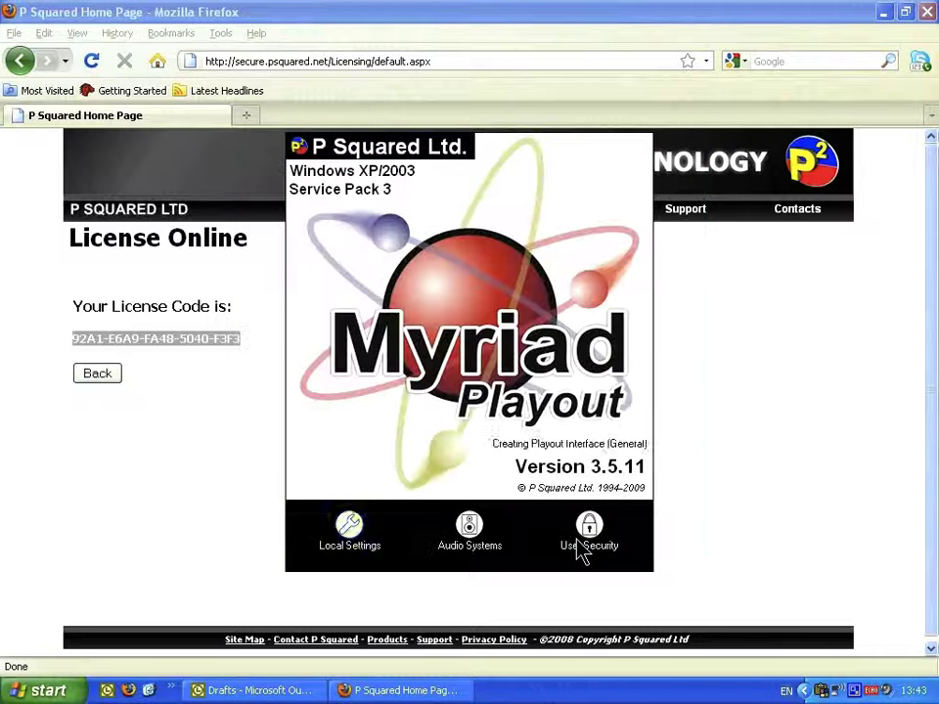